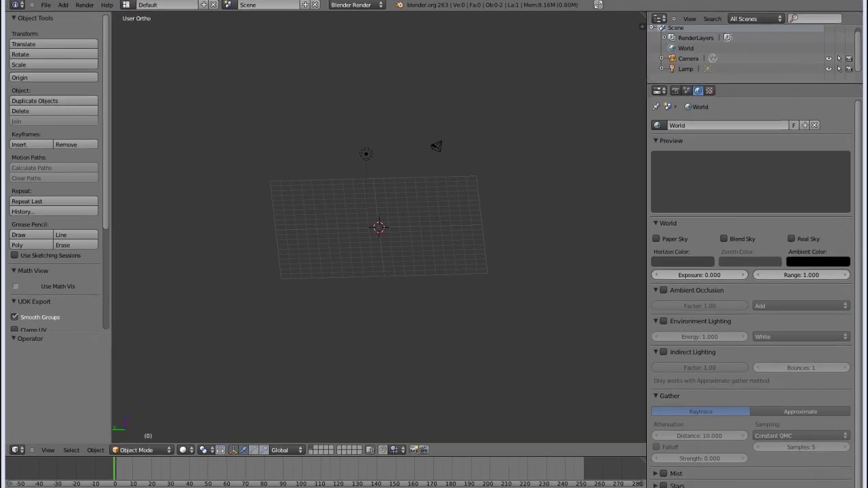
Add a mesh circle at the 3D cursor in the scene centre.
key("alt+space")
key("Escape")
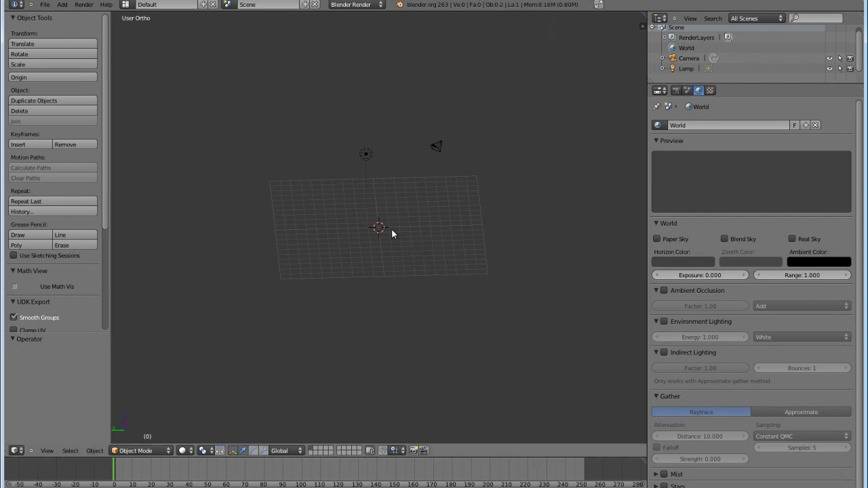
key("space")
mouse_move(384, 243)
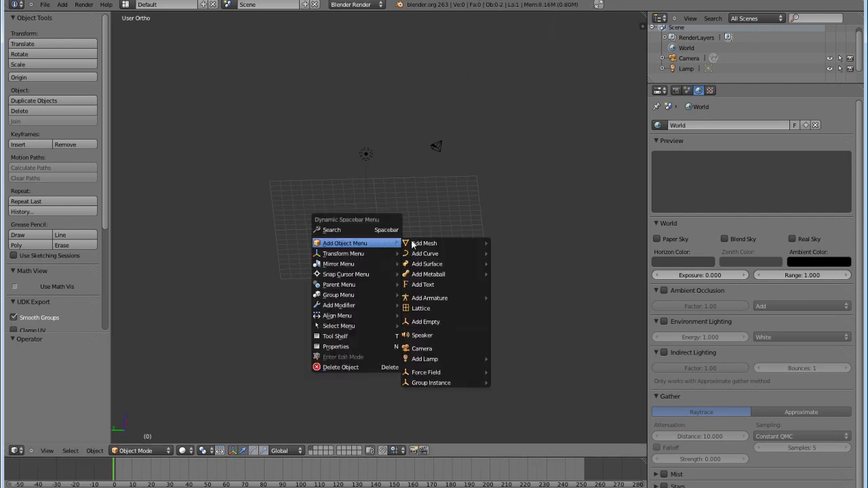
mouse_move(431, 243)
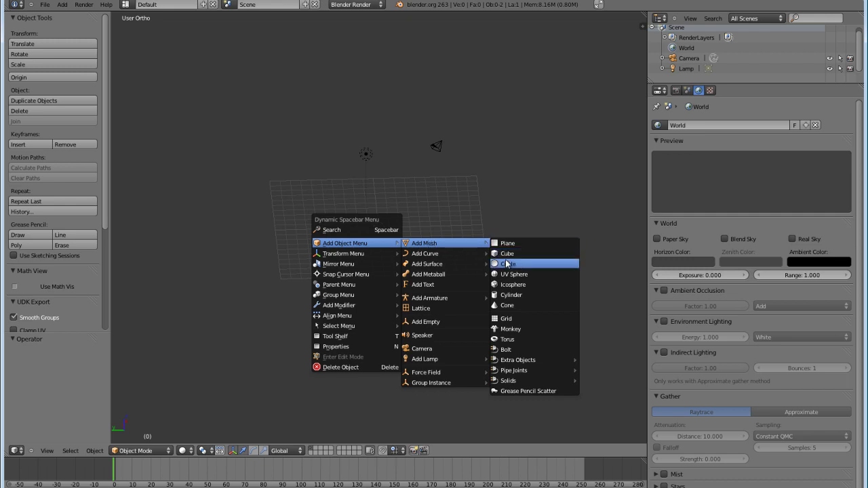
left_click(506, 263)
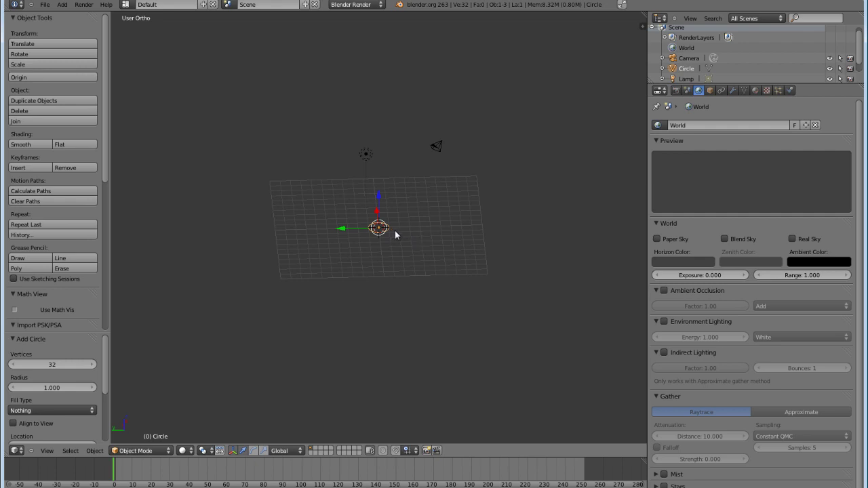
Hide and show the transform manipulator again, then start moving the circle.
scroll(386, 236, "up", 5)
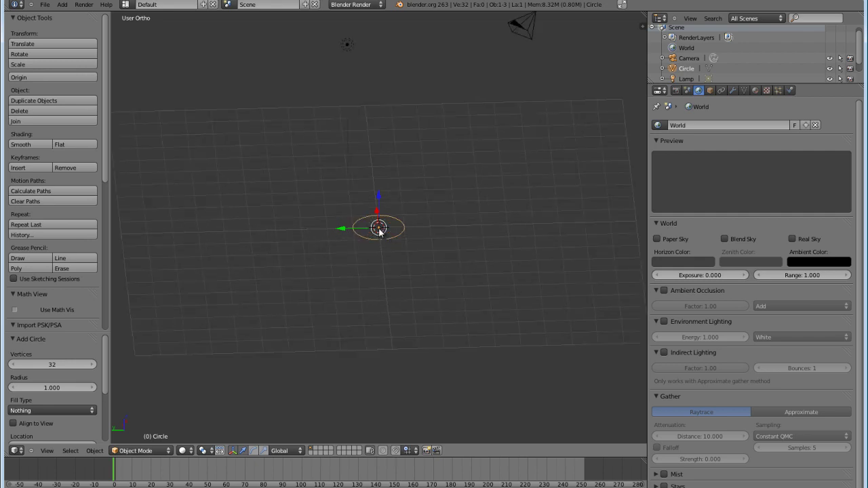
left_click(234, 450)
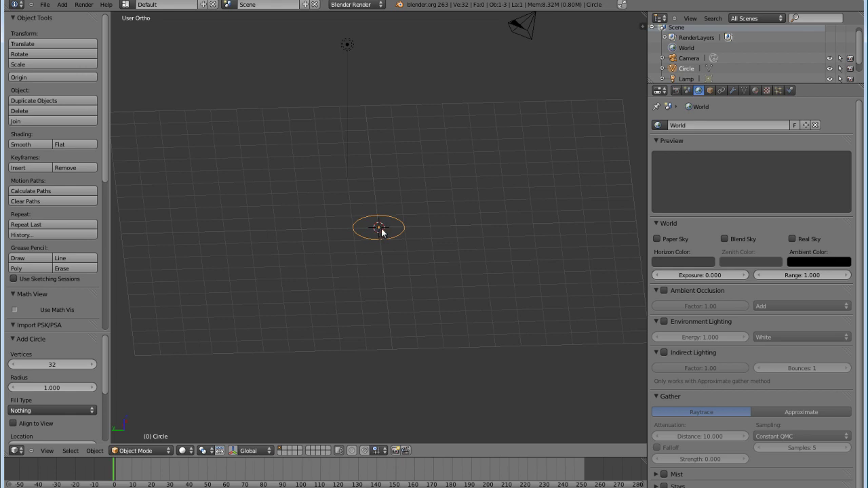
left_click(234, 450)
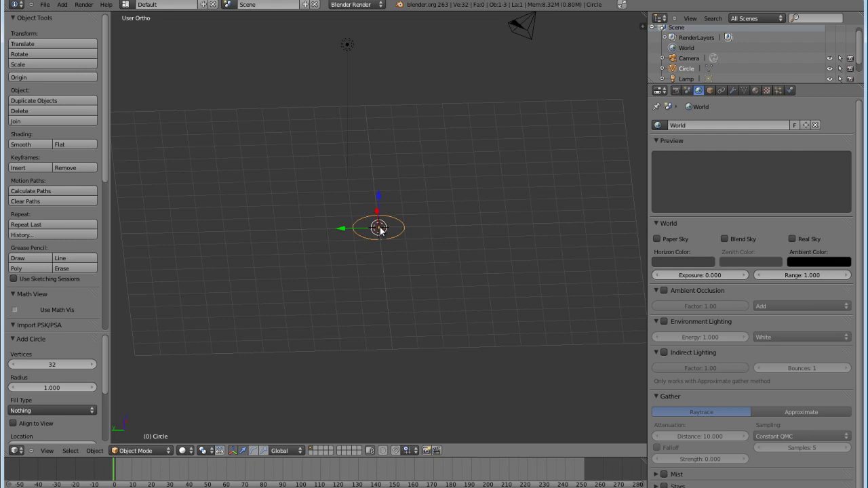
key("g")
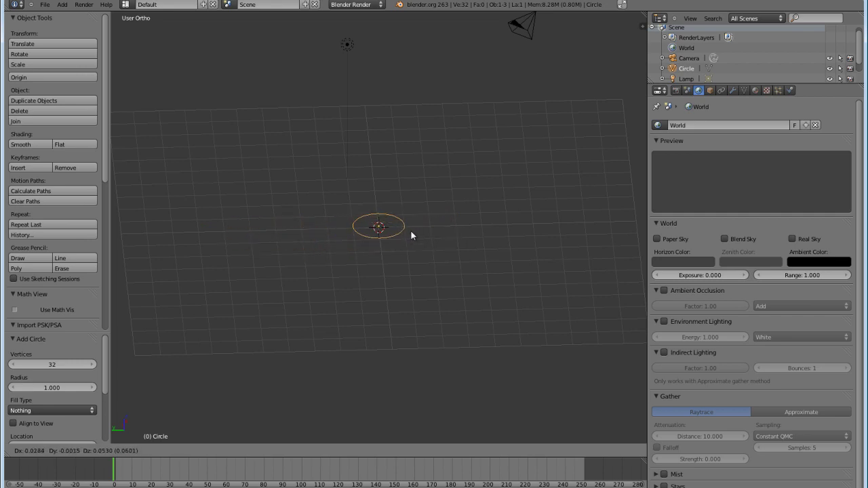
Cancel the move, switch the circle into Edit Mode, and try then cancel a vertex move.
key("Escape")
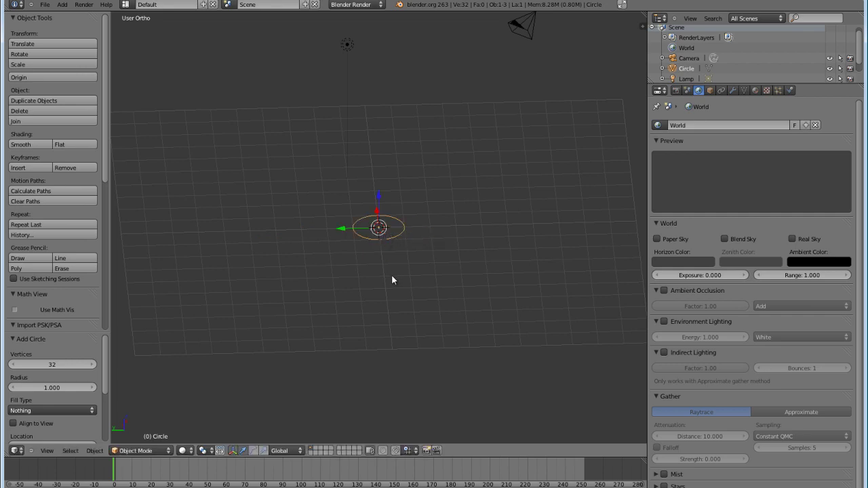
key("Tab")
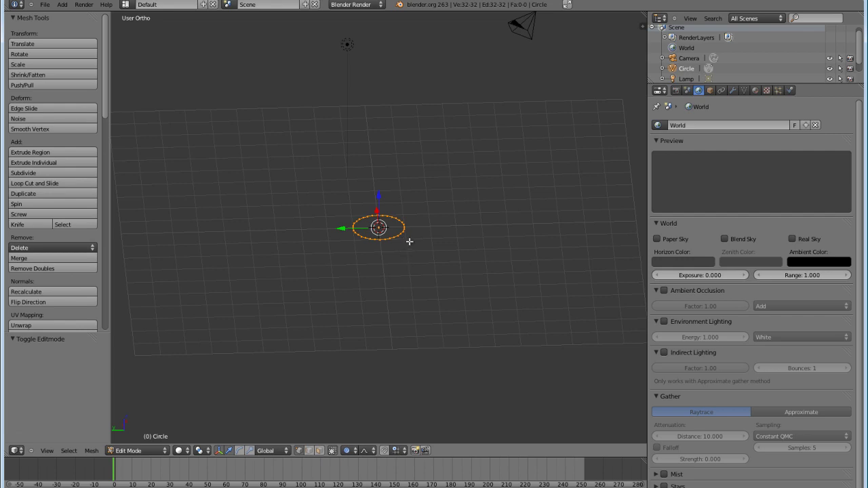
key("g")
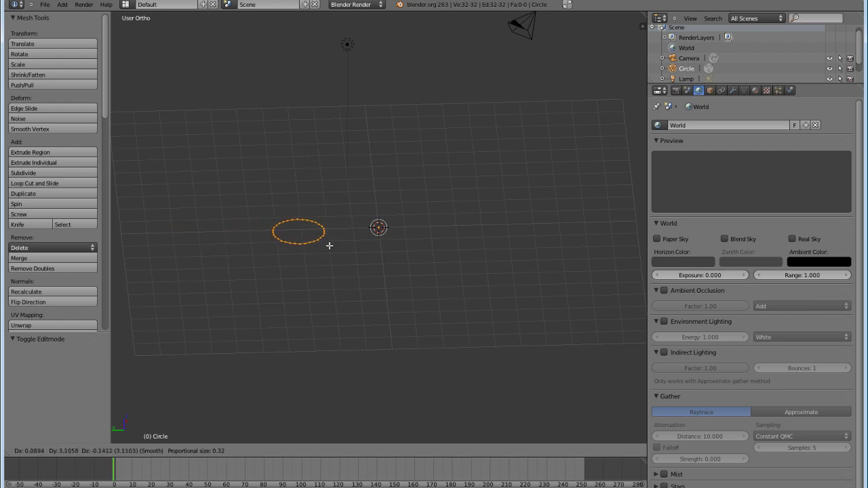
right_click(329, 245)
scroll(360, 248, "down", 3)
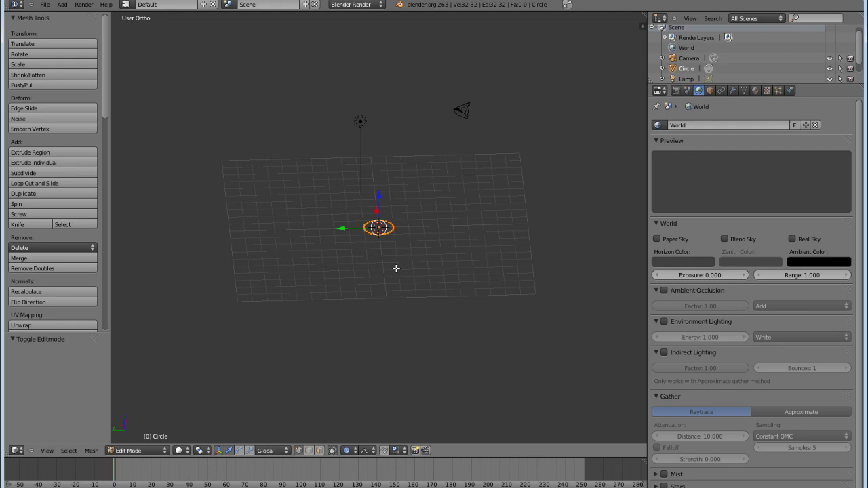
scroll(448, 240, "up", 6)
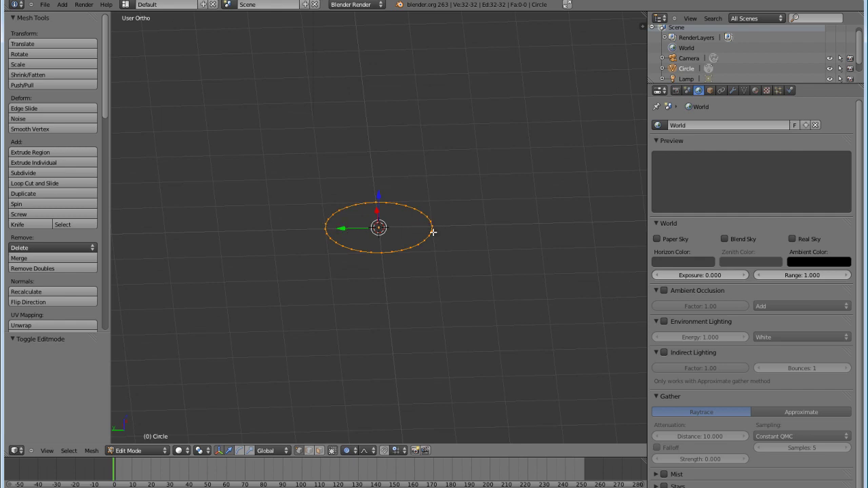
scroll(432, 232, "down", 6)
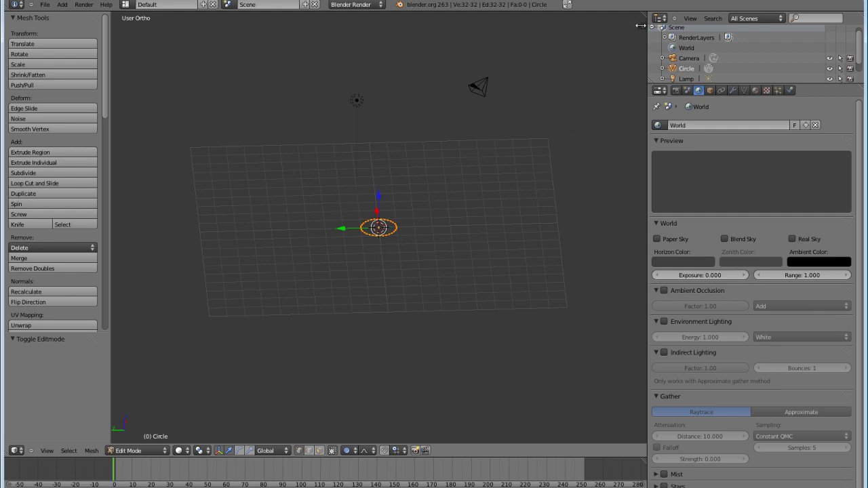
Set the circle vertices' median Y to 10.5 in the Transform panel, then close the panel.
left_click(641, 25)
scroll(535, 134, "up", 5)
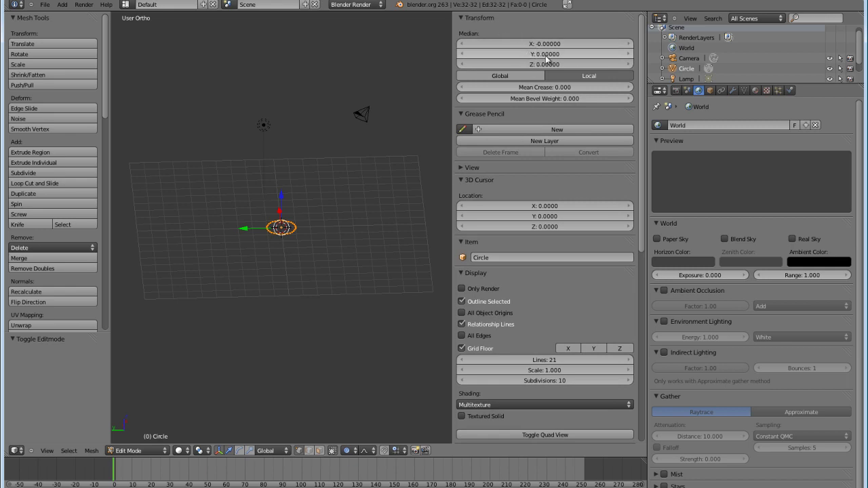
left_click(544, 55)
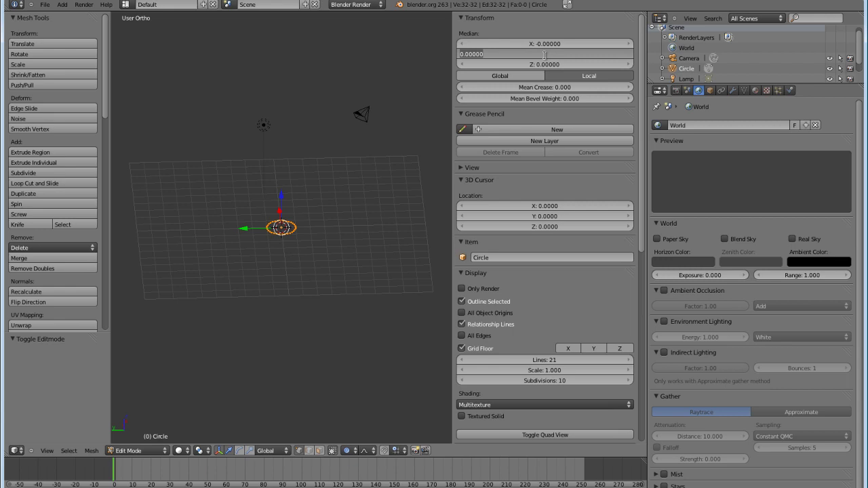
type("10.5")
key("Return")
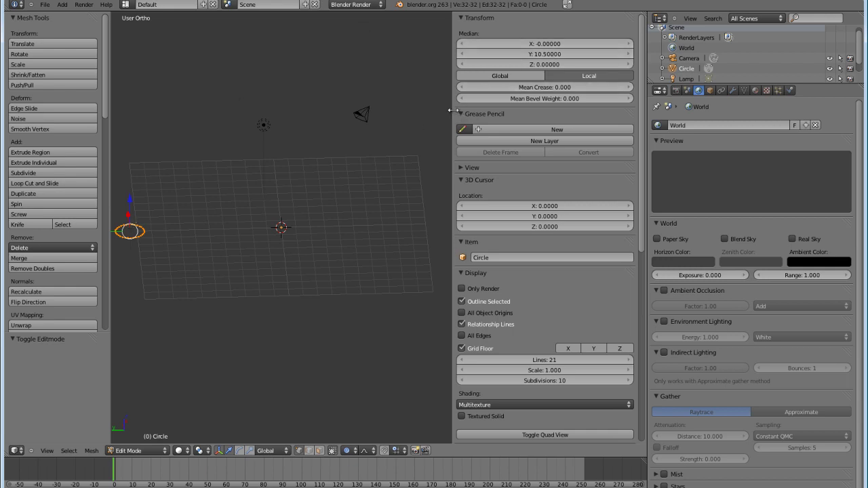
left_click_drag(452, 111, 556, 112)
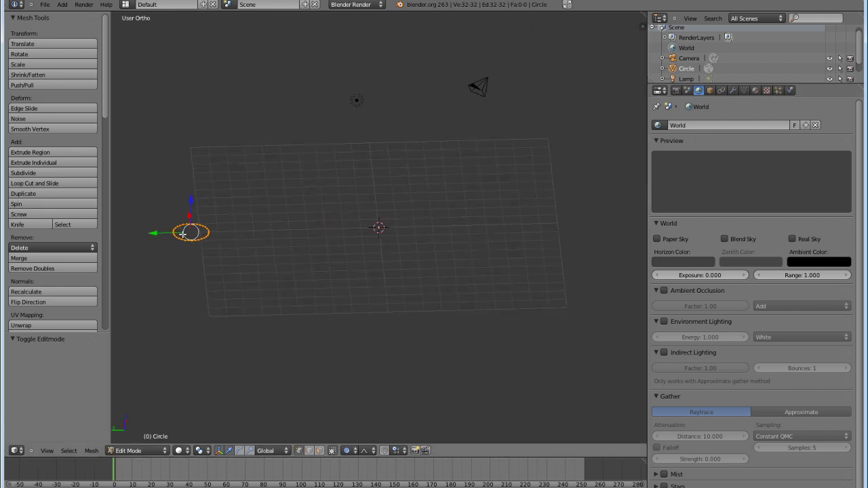
Rotate the circle's vertices 90° about the global Y axis.
key("r")
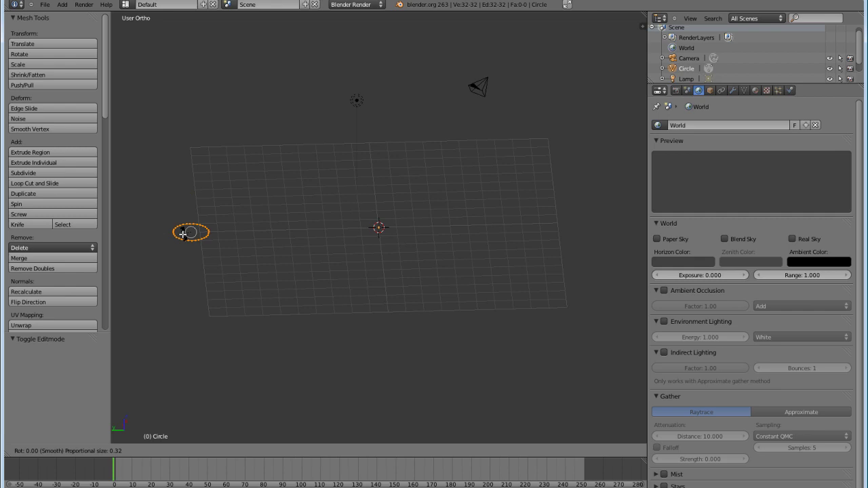
key("y")
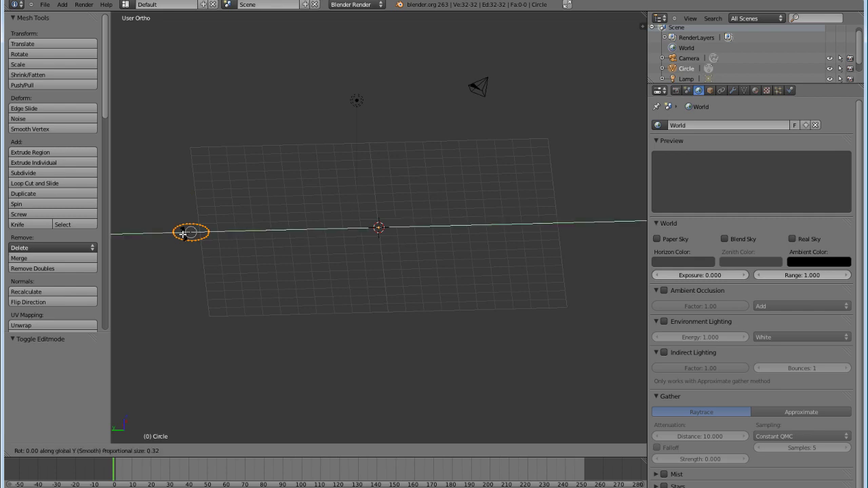
type("90")
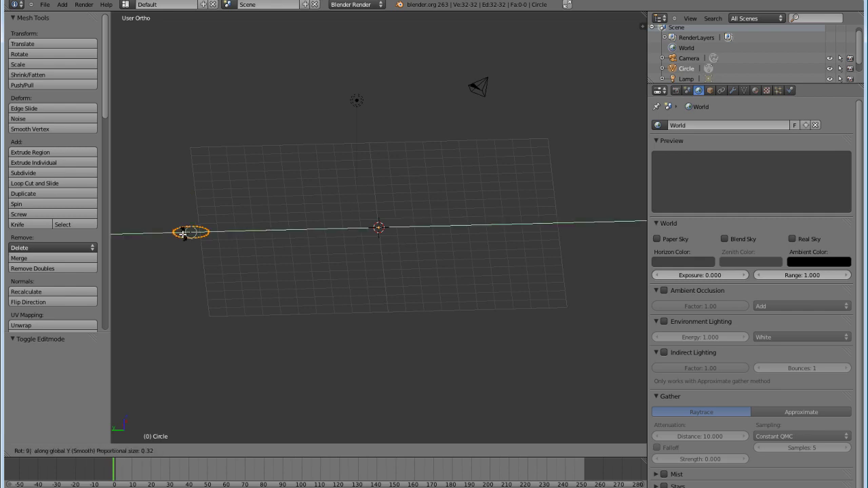
key("Return")
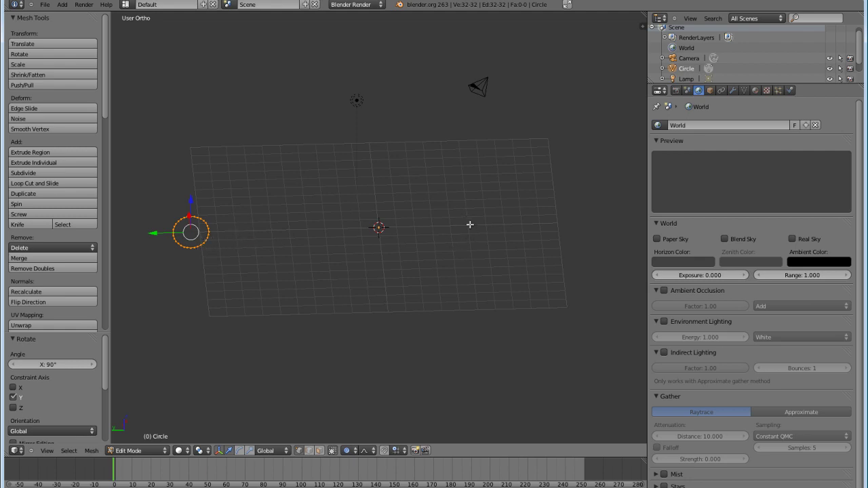
Add a Screw modifier to the circle and raise its Steps to 52.
left_click(733, 91)
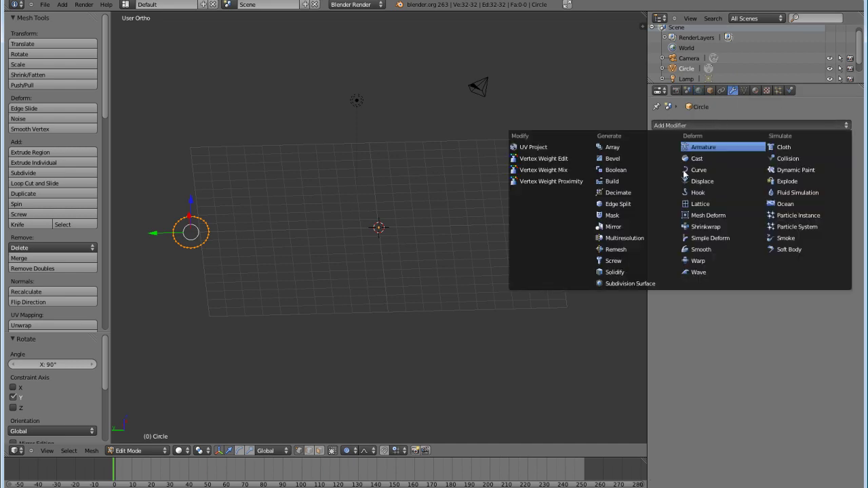
left_click(614, 261)
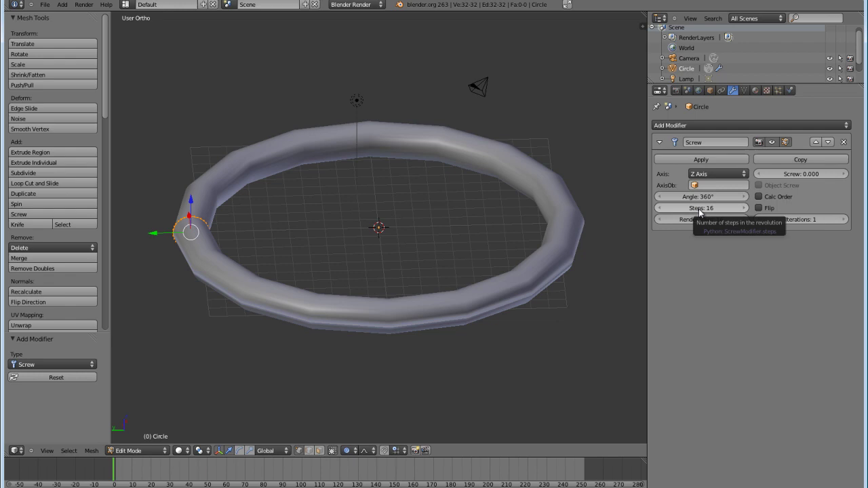
left_click_drag(700, 209, 797, 201)
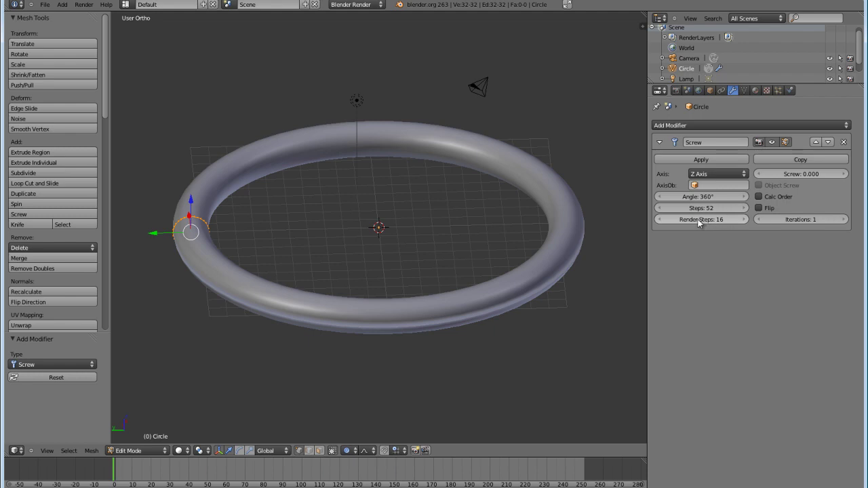
Set the Screw modifier's render steps to 100 and orbit to inspect the ring.
left_click(697, 219)
type("100")
key("Return")
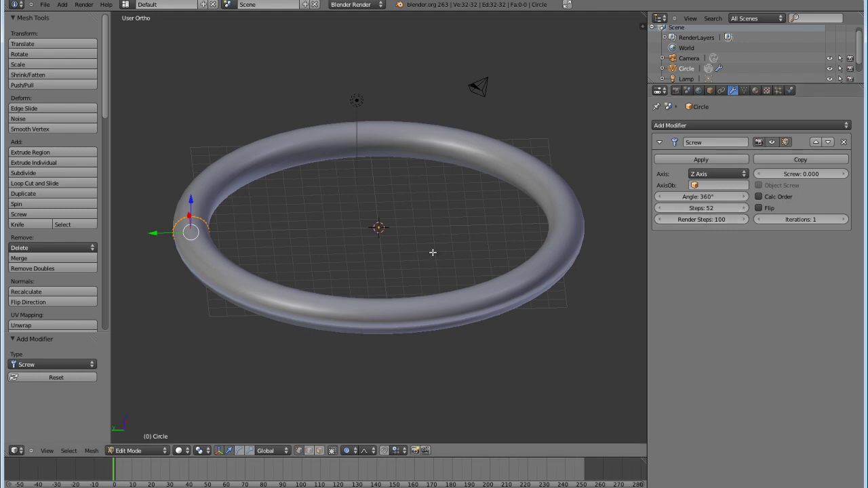
middle_click_drag(387, 320, 414, 283)
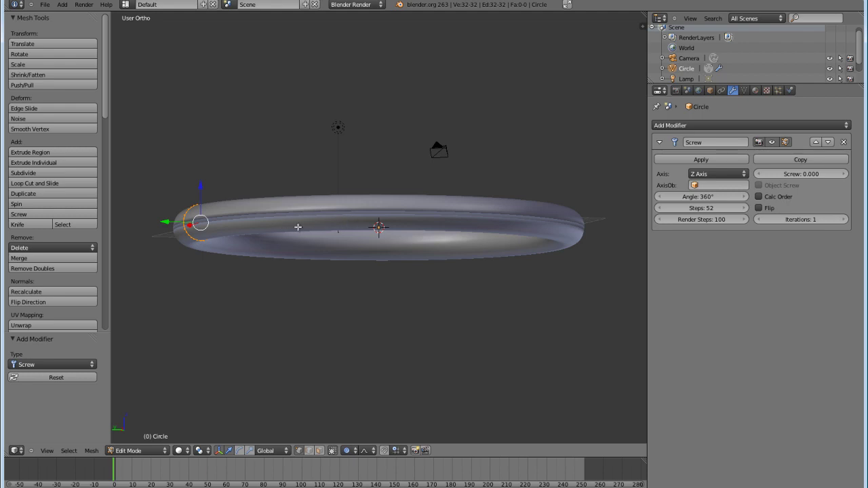
middle_click_drag(298, 224, 277, 249)
mouse_move(457, 283)
middle_mouse_down()
mouse_move(487, 246)
mouse_move(470, 283)
middle_mouse_up()
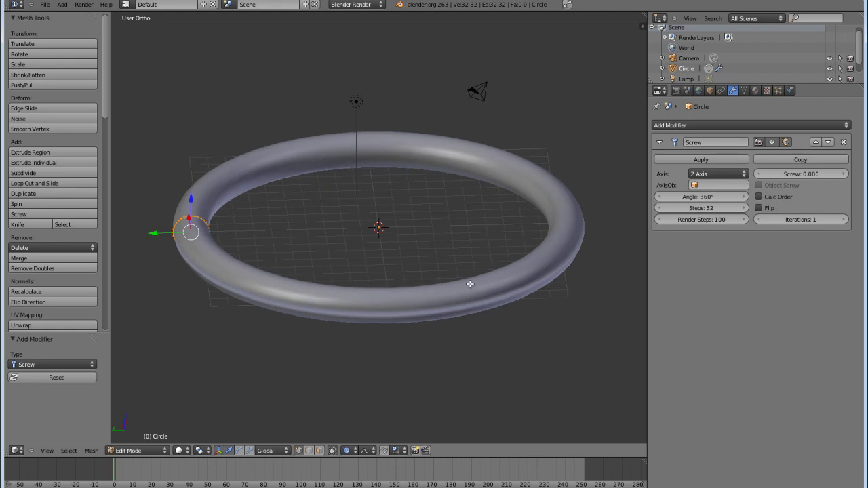
Enable Calc Order, reset the screw offset to 0, and rotate the profile 90° about Z.
left_click(758, 196)
mouse_move(426, 329)
middle_mouse_down()
mouse_move(461, 271)
mouse_move(427, 316)
middle_mouse_up()
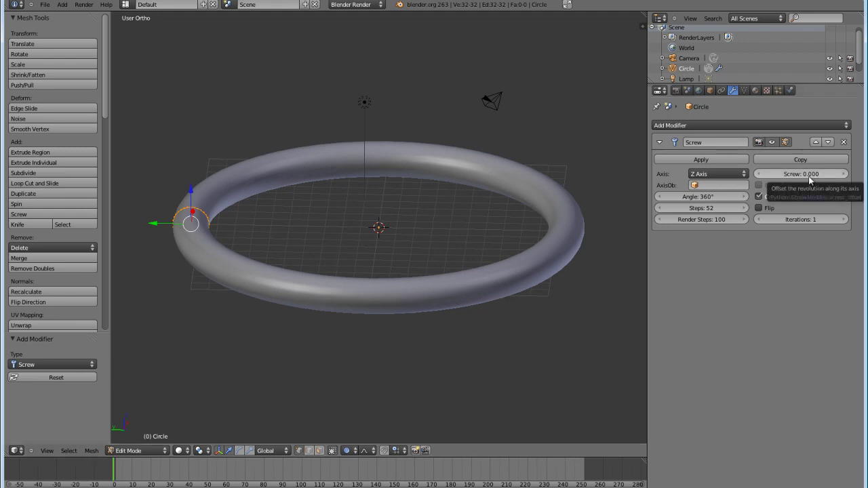
mouse_move(815, 175)
left_mouse_down()
mouse_move(826, 180)
mouse_move(807, 183)
left_mouse_up()
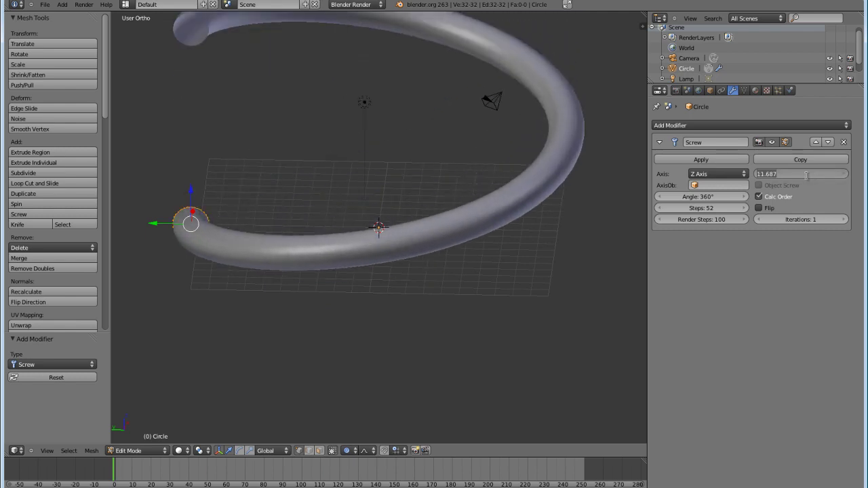
key("BackSpace")
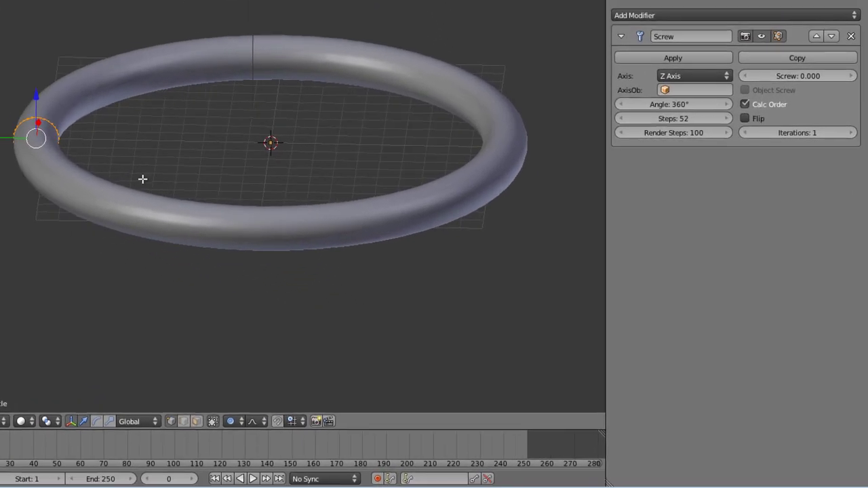
type("rz90")
key("Return")
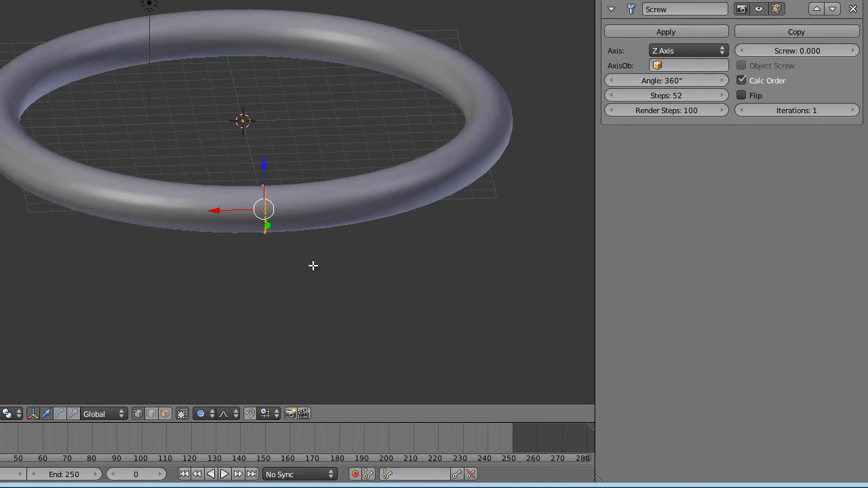
Add a Plane into the ring's Edit Mode mesh at location 0, 0, 0.
middle_click_drag(445, 247, 283, 246)
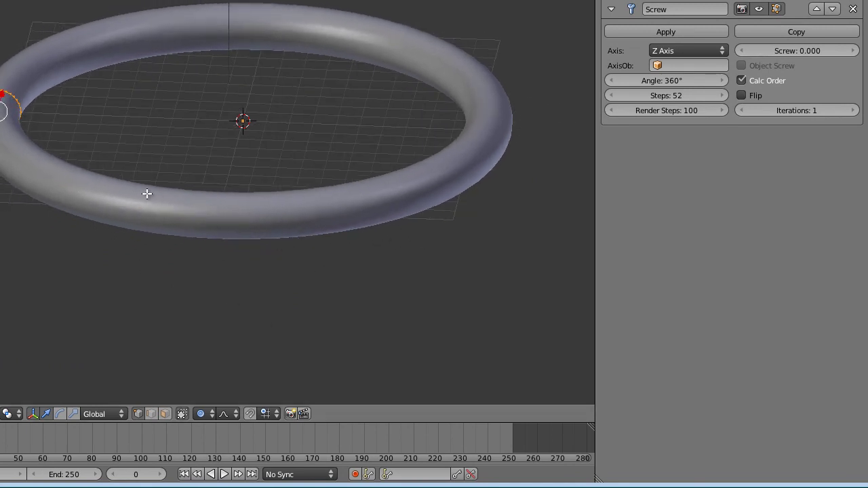
middle_click_drag(419, 277, 262, 279)
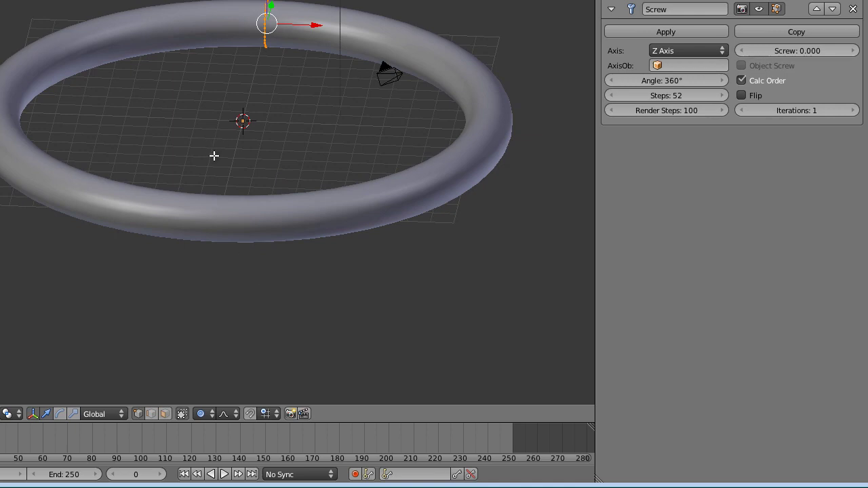
key("space")
mouse_move(201, 192)
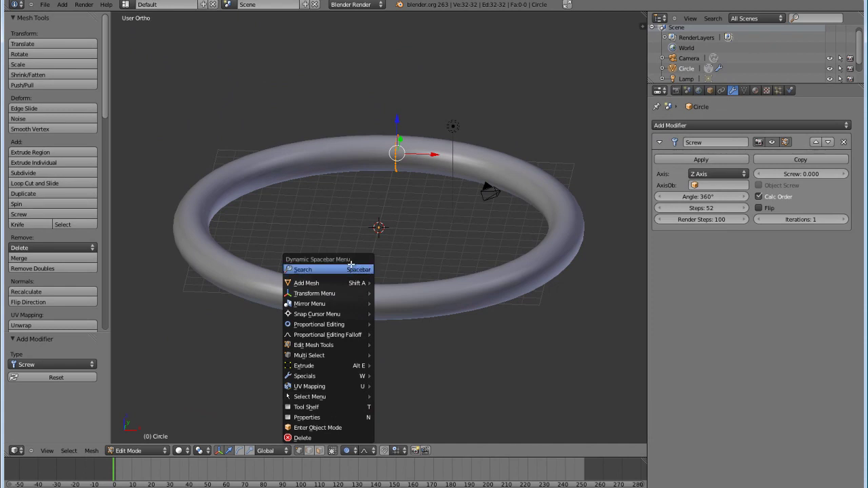
mouse_move(358, 288)
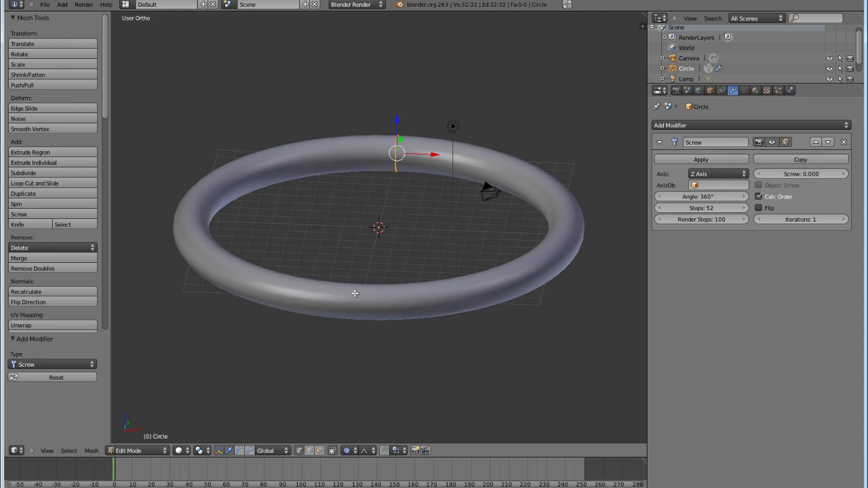
key("shift+a")
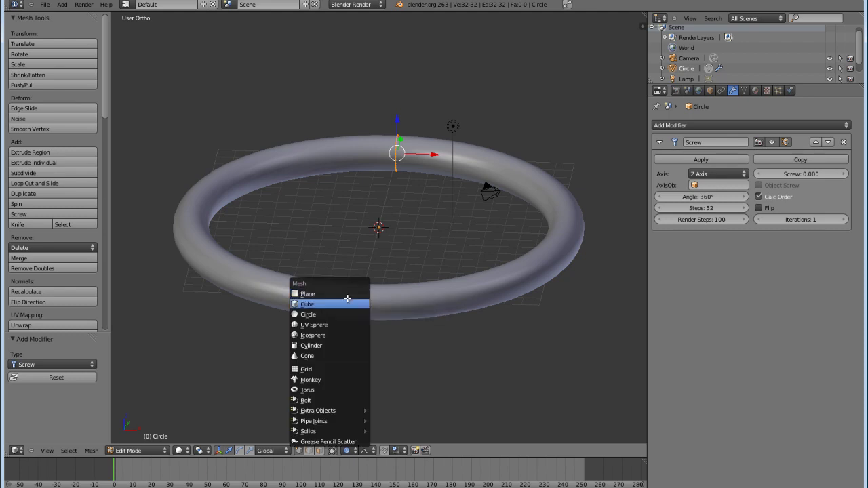
left_click(335, 294)
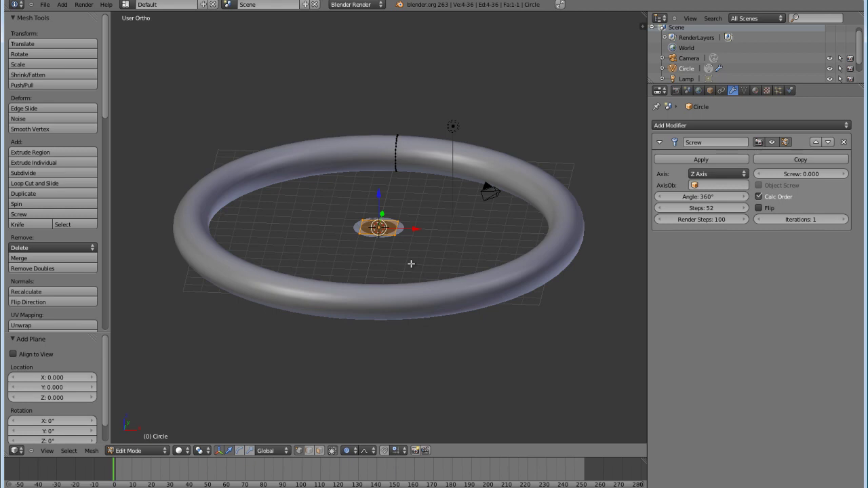
Undo the in-mesh plane, return to Object Mode, and add a separate Plane object at 0, 0, 0.
key("ctrl+z")
key("Tab")
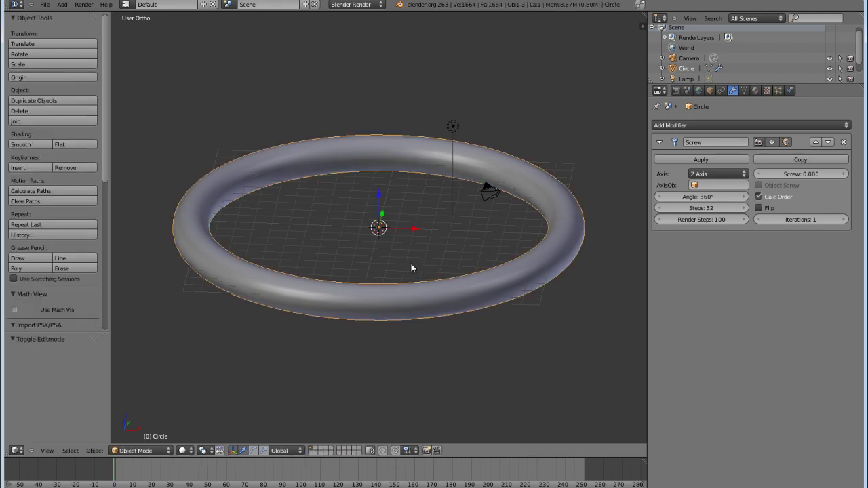
key("space")
mouse_move(397, 242)
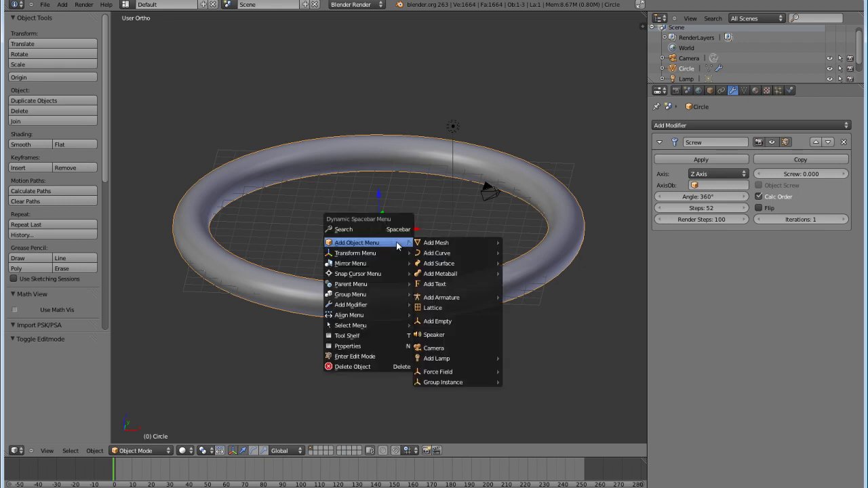
mouse_move(436, 243)
left_click(516, 243)
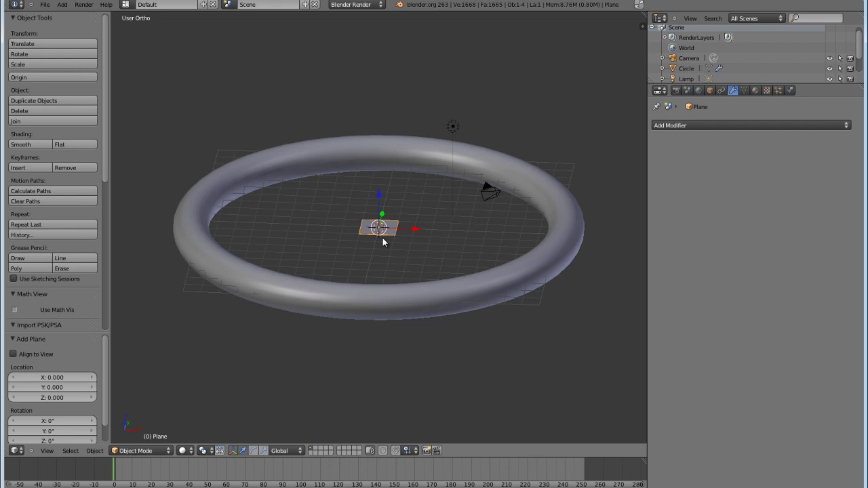
Cancel the Plane scale and try a screw offset of 5.759 on the ring.
key("s")
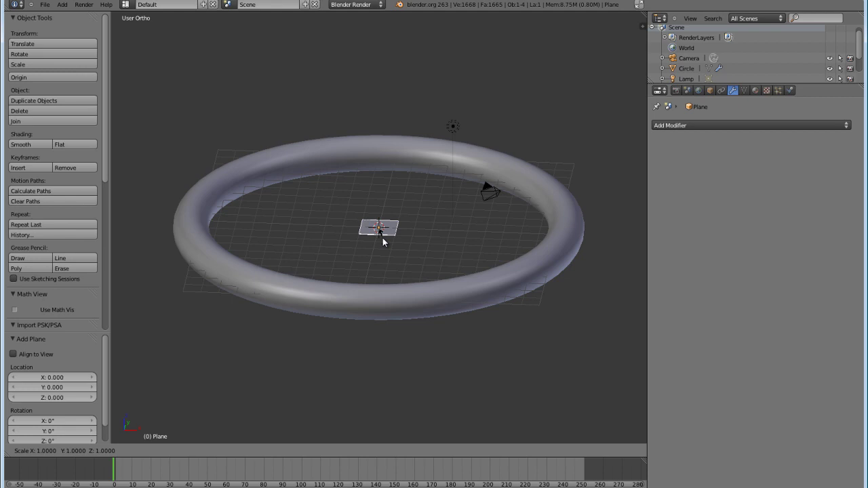
key("Escape")
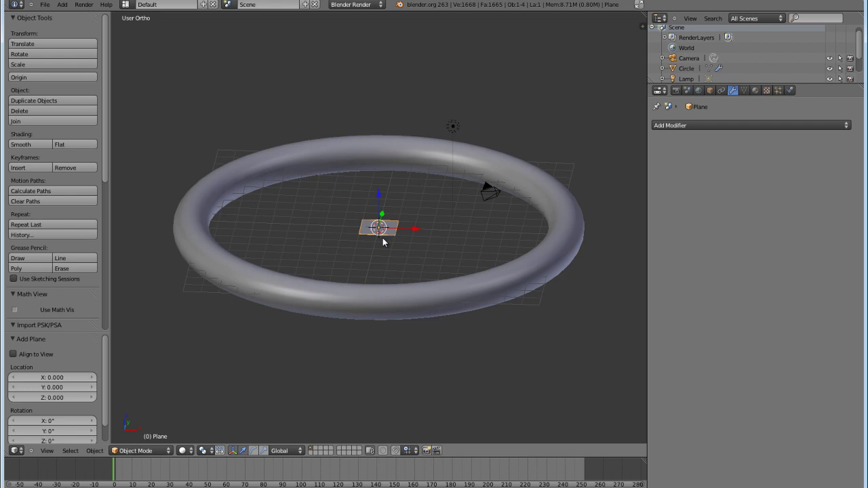
right_click(561, 253)
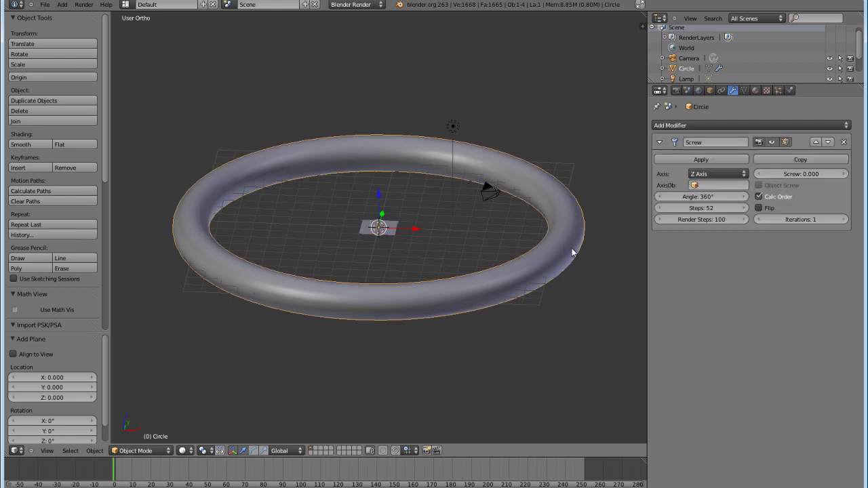
middle_click_drag(572, 248, 556, 298)
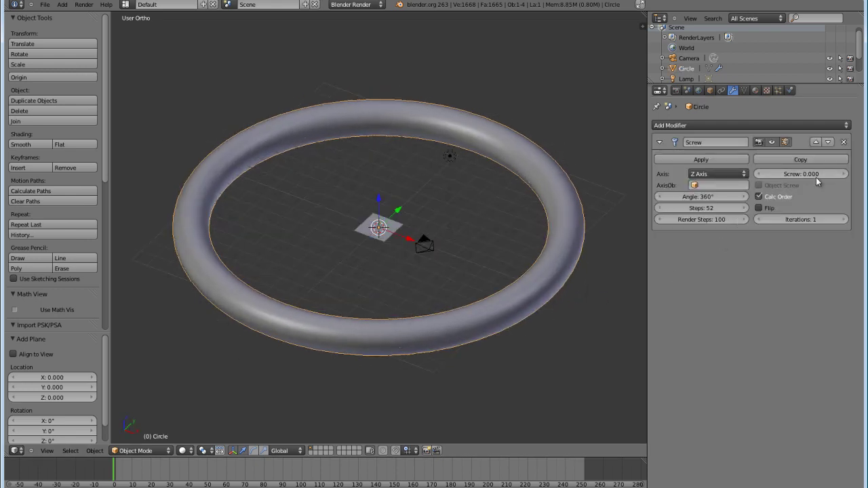
left_click_drag(801, 175, 807, 176)
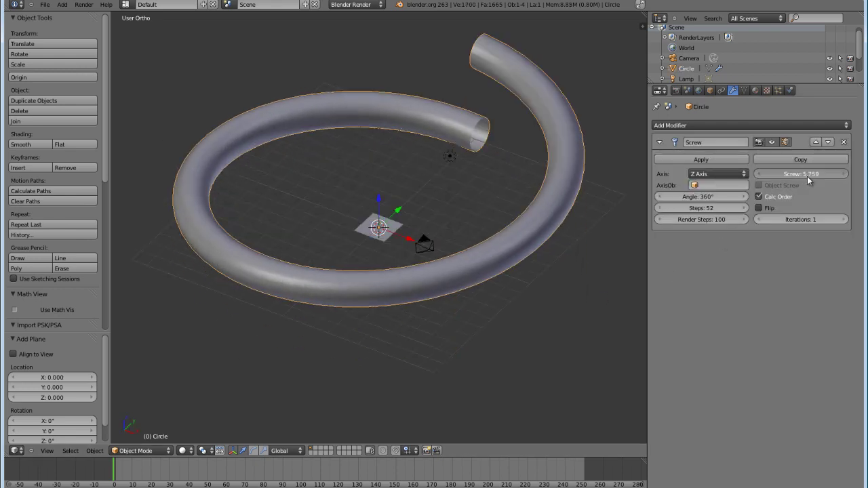
Scale the Plane 17 times along the global Y axis.
right_click(389, 234)
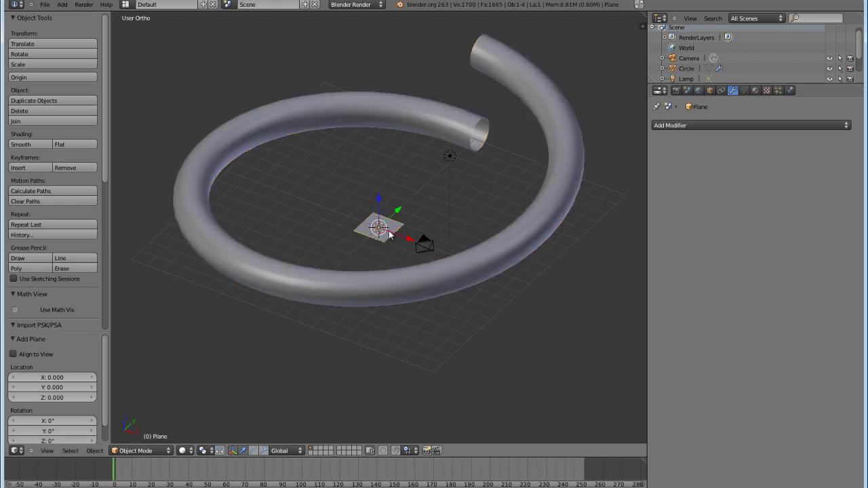
key("s")
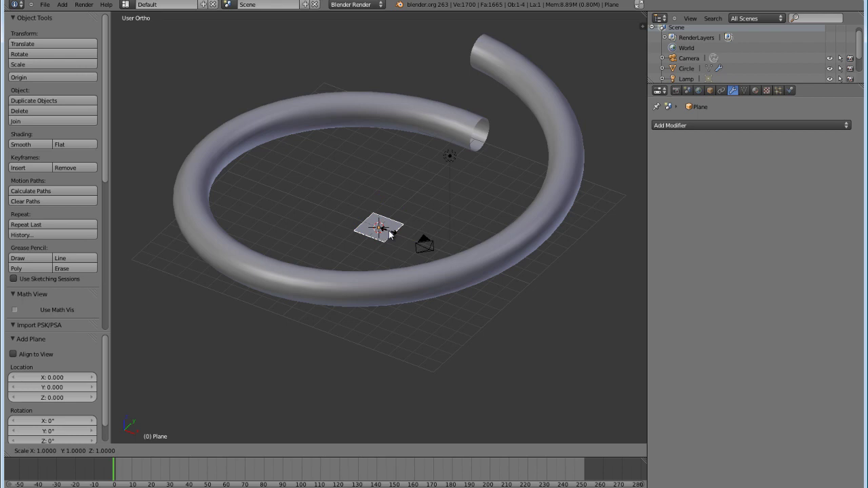
key("y")
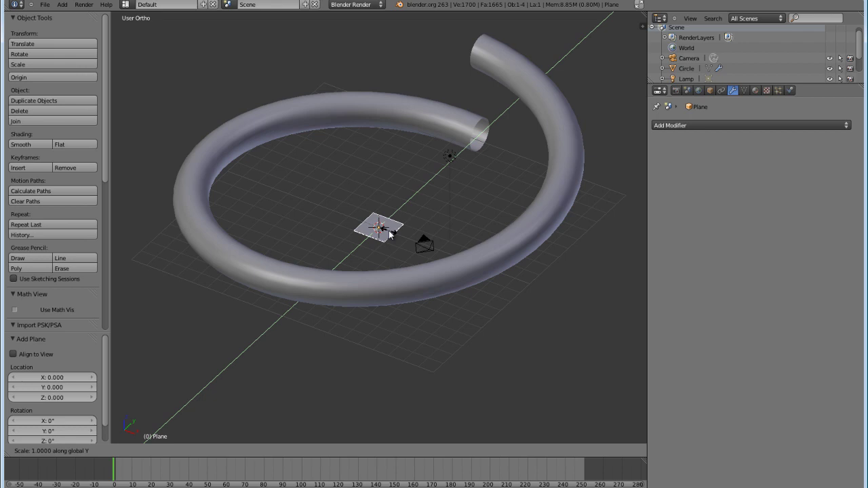
type("17")
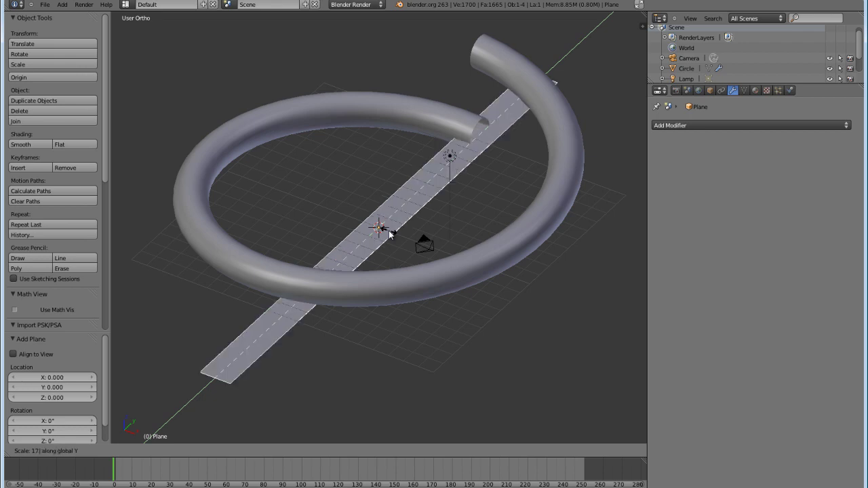
key("Return")
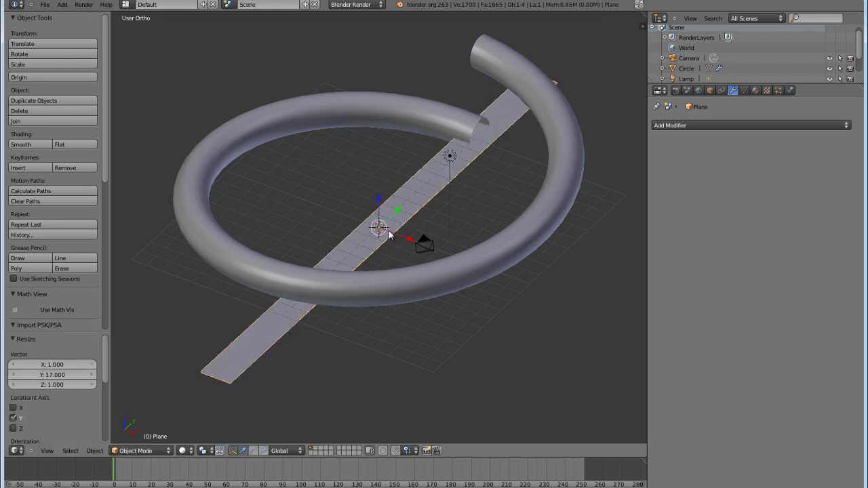
Set the ring's screw offset back to 0 and reselect the Plane strip.
right_click(549, 104)
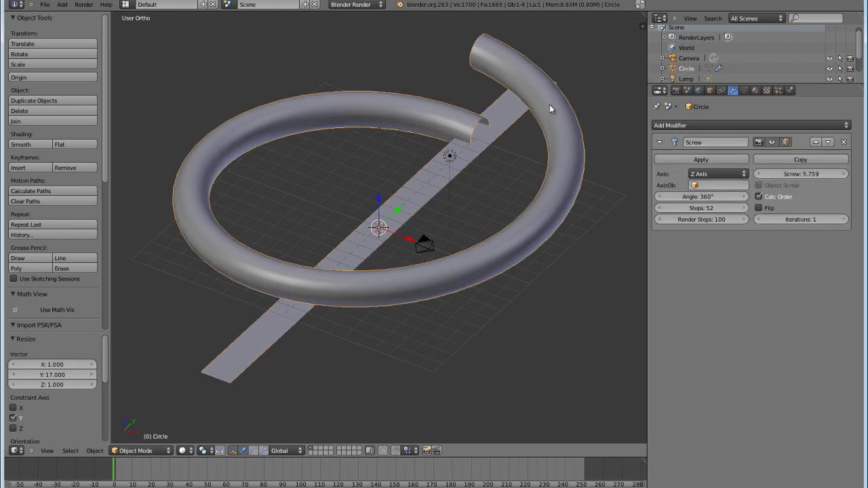
left_click(811, 178)
type("0")
key("Return")
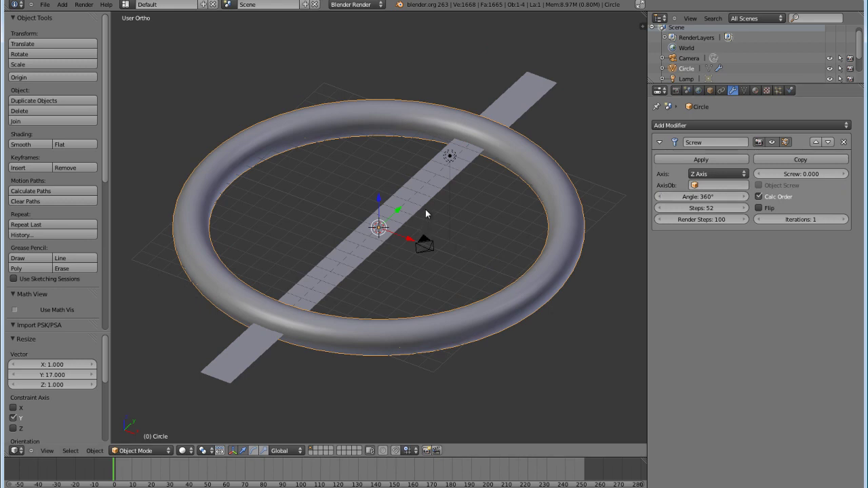
right_click(418, 211)
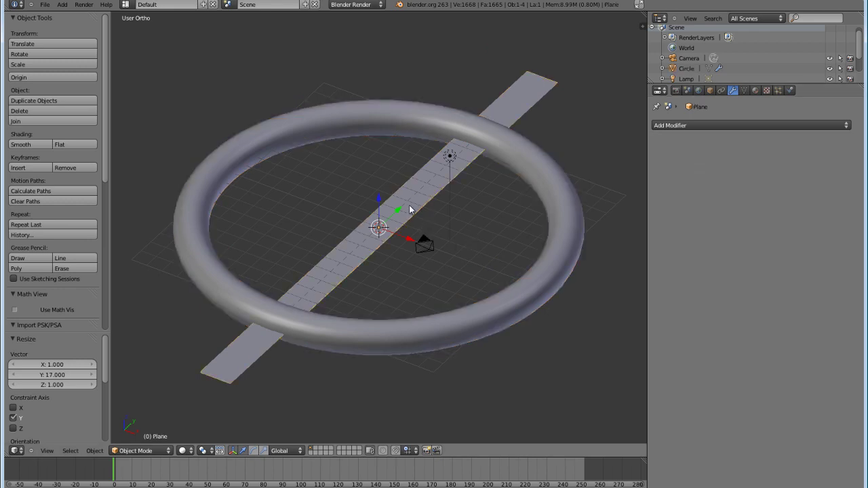
Rotate the Plane strip 90° about X and orbit to check it stands upright.
key("r")
key("x")
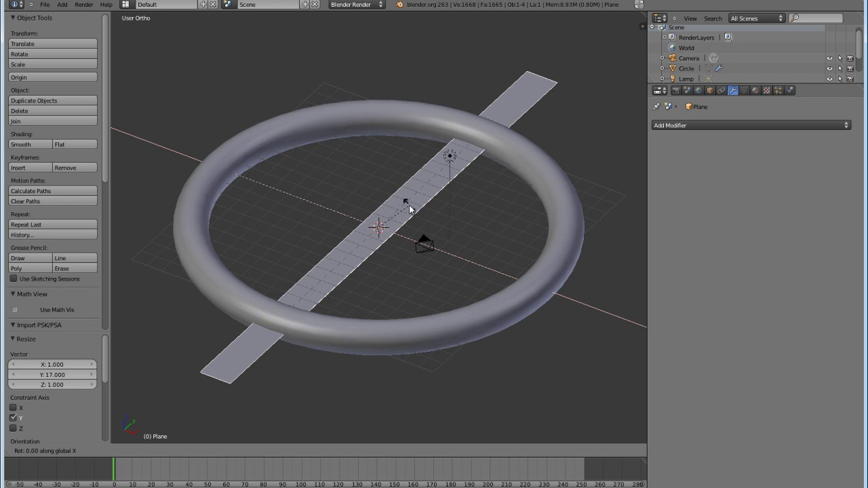
type("90")
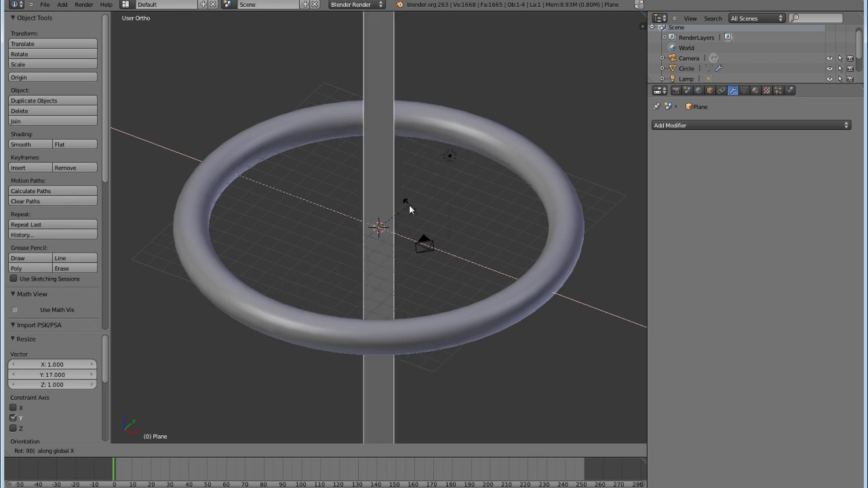
key("Return")
scroll(535, 290, "down", 3)
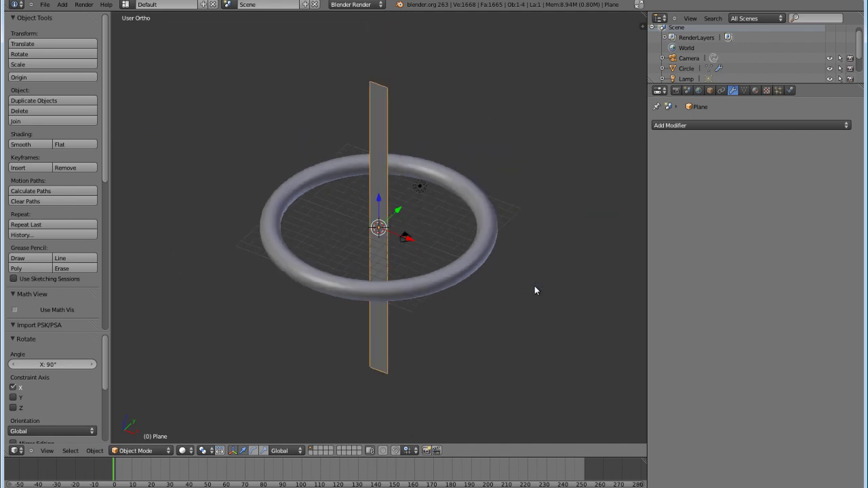
middle_click_drag(568, 207, 483, 168)
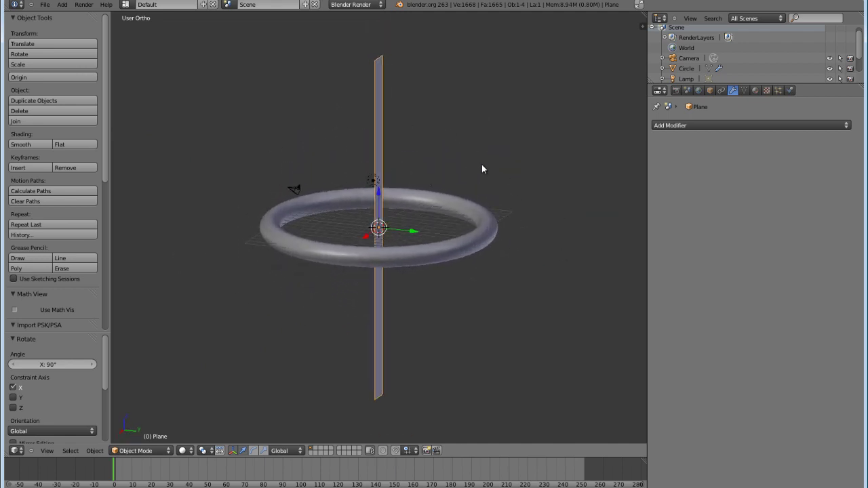
scroll(409, 232, "up", 4)
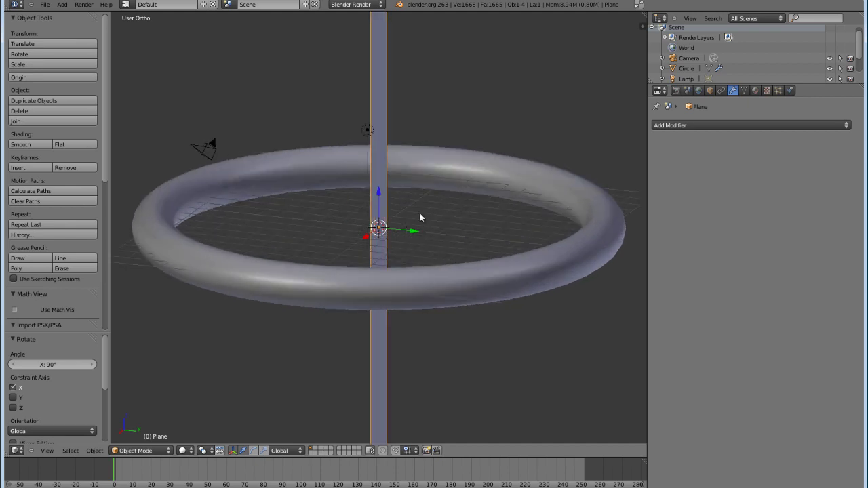
Switch to front view in wireframe and orbit to see the torus.
key("KP_1")
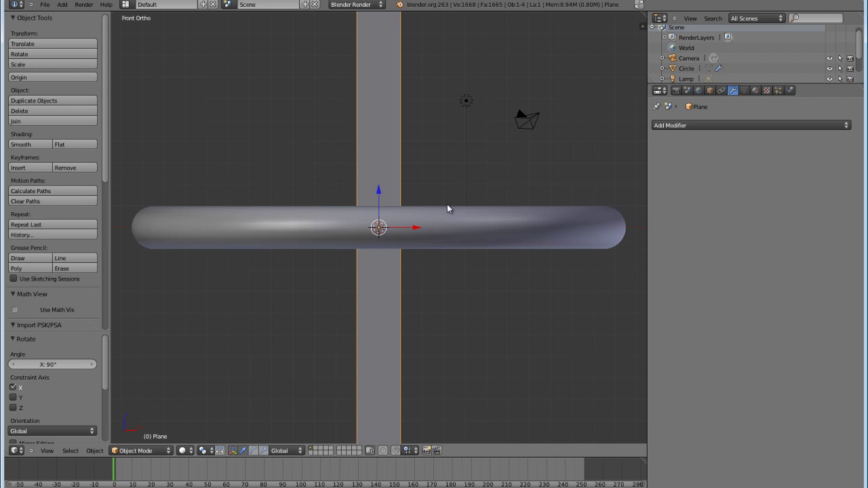
key("z")
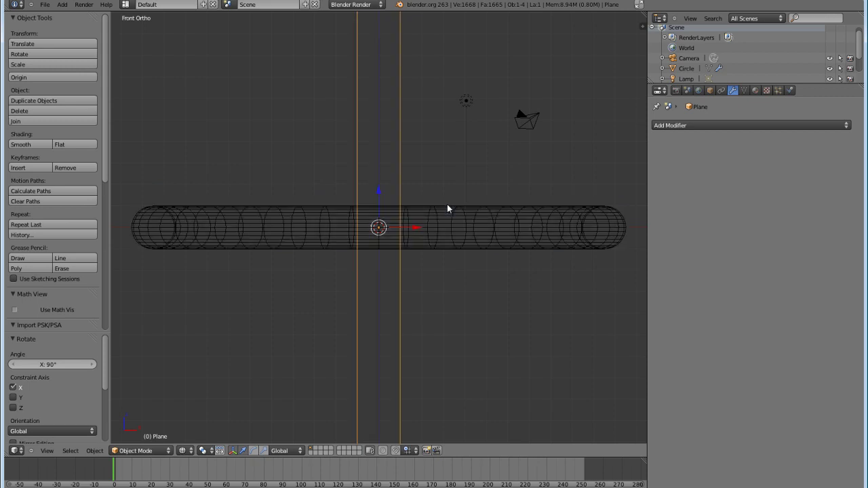
middle_click_drag(514, 169, 507, 176)
middle_click_drag(502, 228, 525, 233)
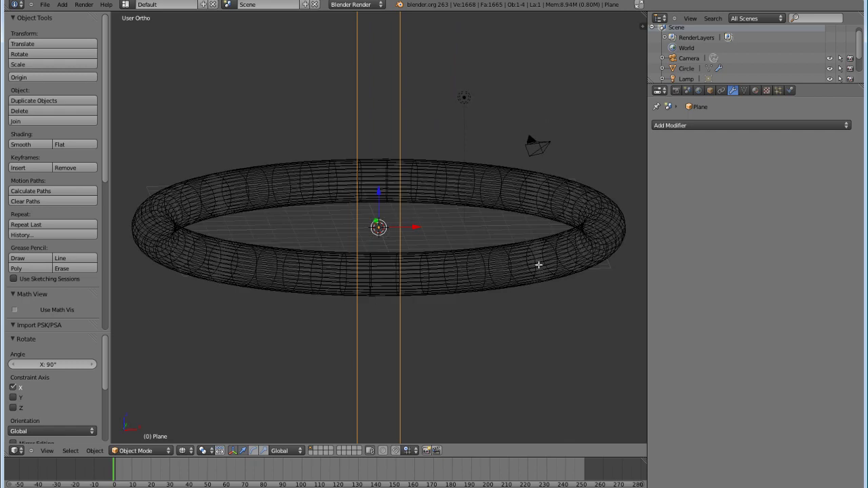
Set the torus's Screw offset back to 0 so it stays a flat ring.
key("Tab")
key("Tab")
right_click(542, 264)
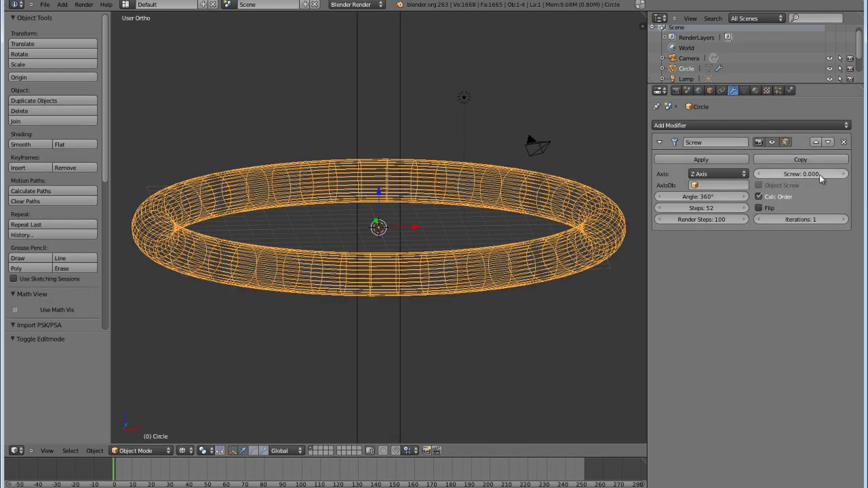
mouse_move(803, 170)
left_mouse_down()
mouse_move(825, 176)
mouse_move(813, 177)
left_mouse_up()
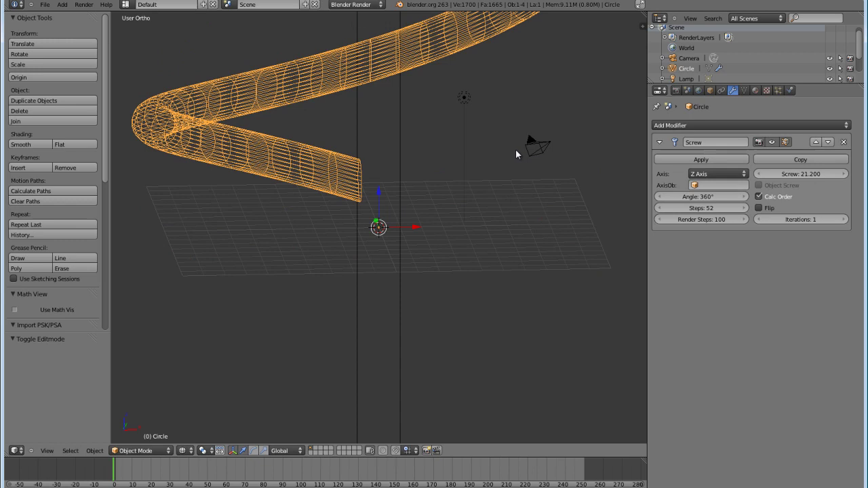
key("KP_1")
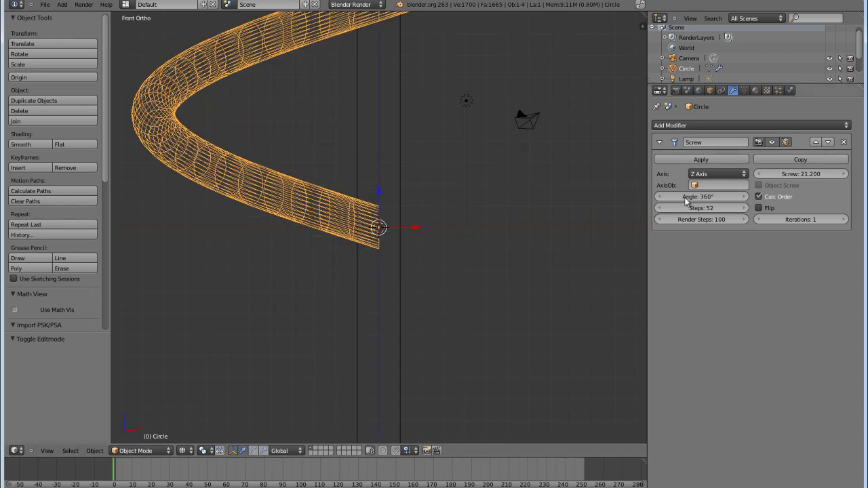
left_click(794, 174)
type("0")
key("Return")
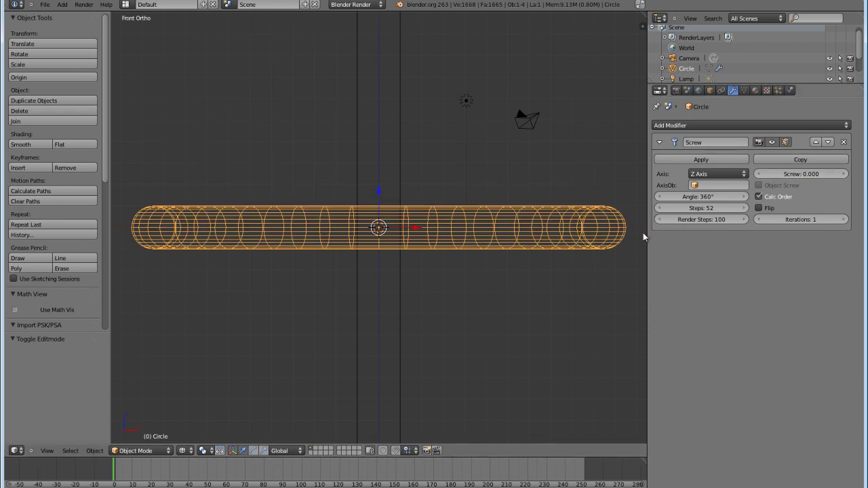
Move the tall plane 17 units straight up along Z.
scroll(196, 239, "down", 4)
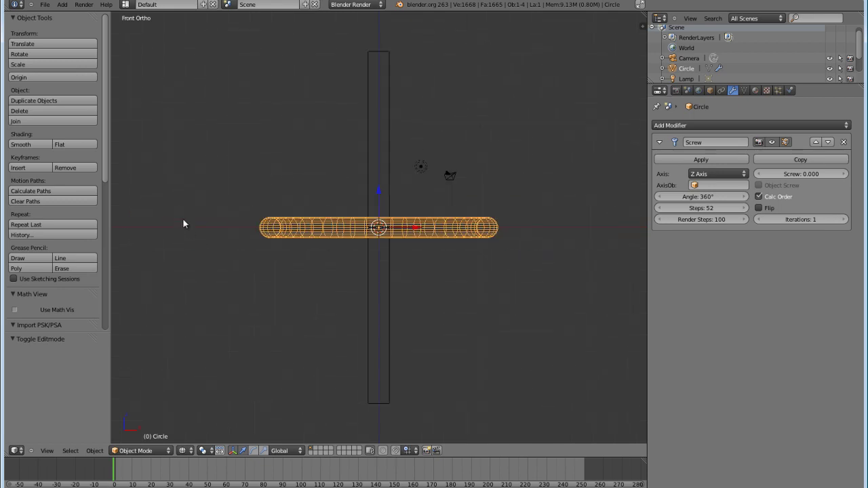
right_click(391, 110)
key("g")
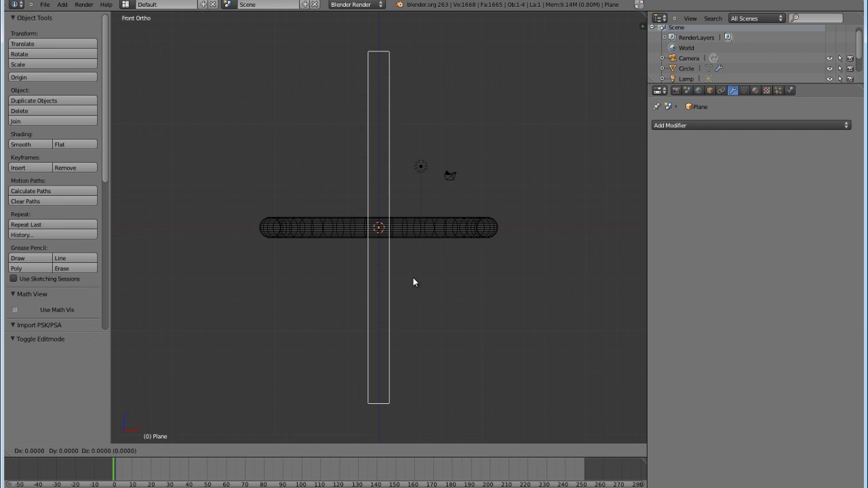
key("z")
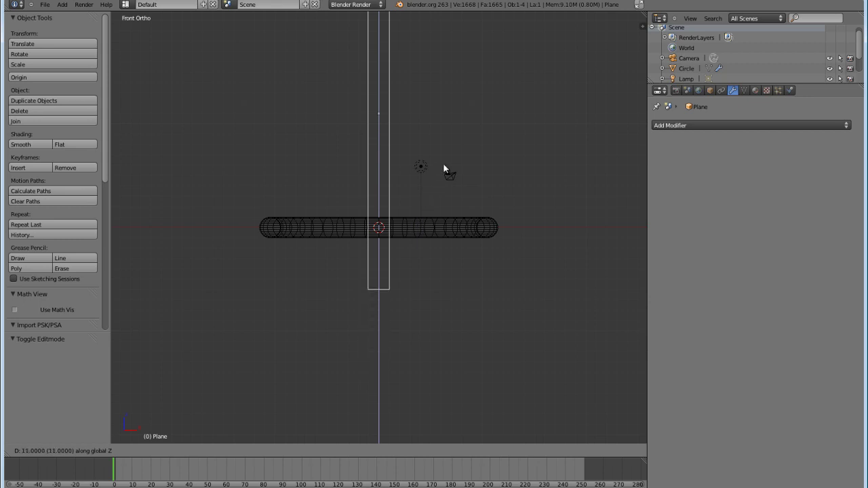
left_click(496, 106)
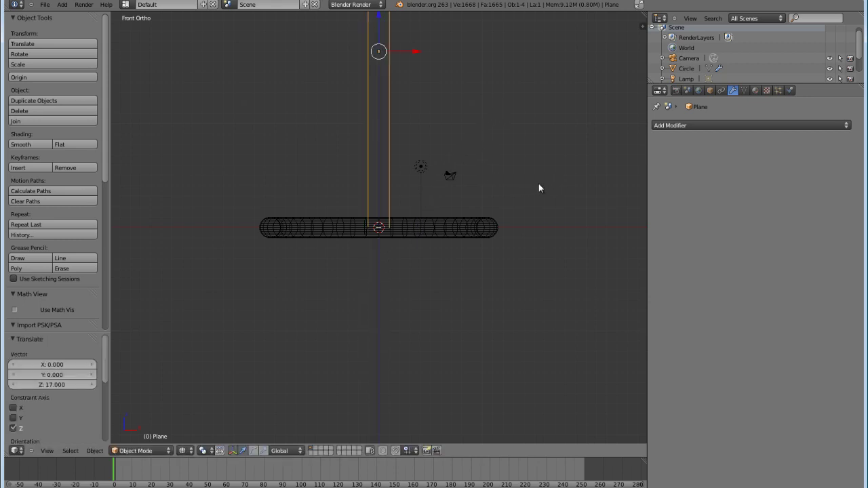
middle_click_drag(541, 186, 509, 200)
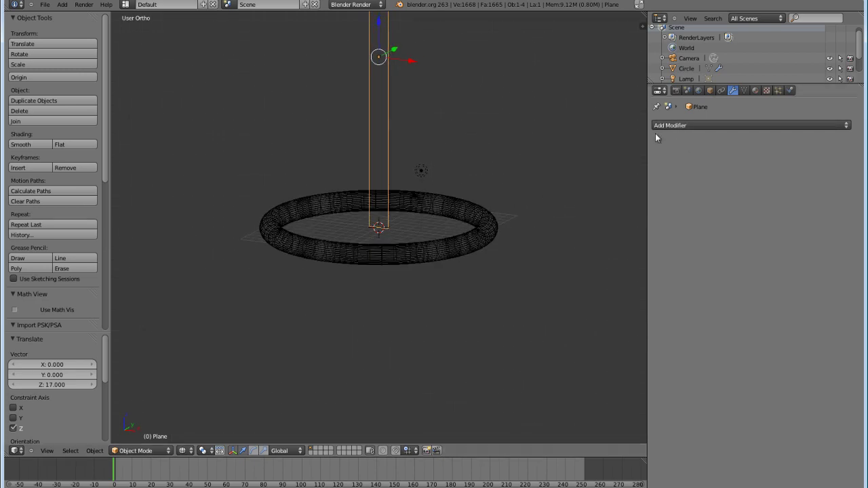
Set the torus Screw offset to 1.999 to open it into a spiral.
right_click(468, 240)
left_click_drag(792, 175, 800, 175)
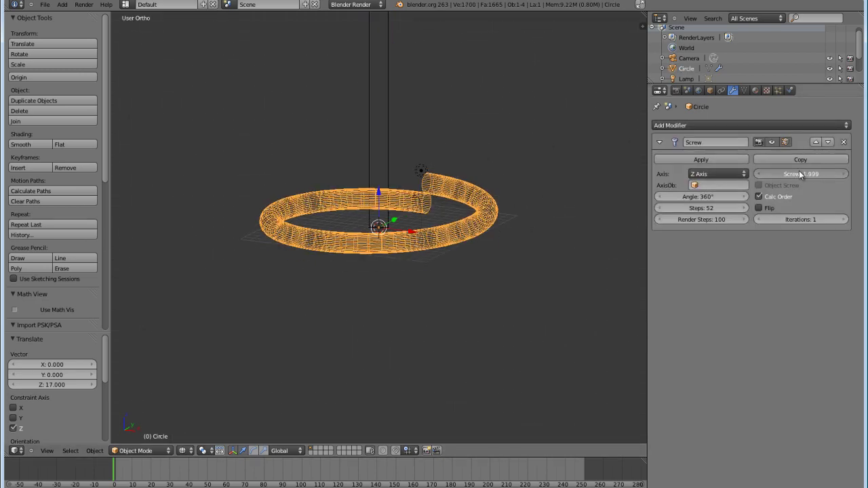
middle_click_drag(532, 193, 449, 201)
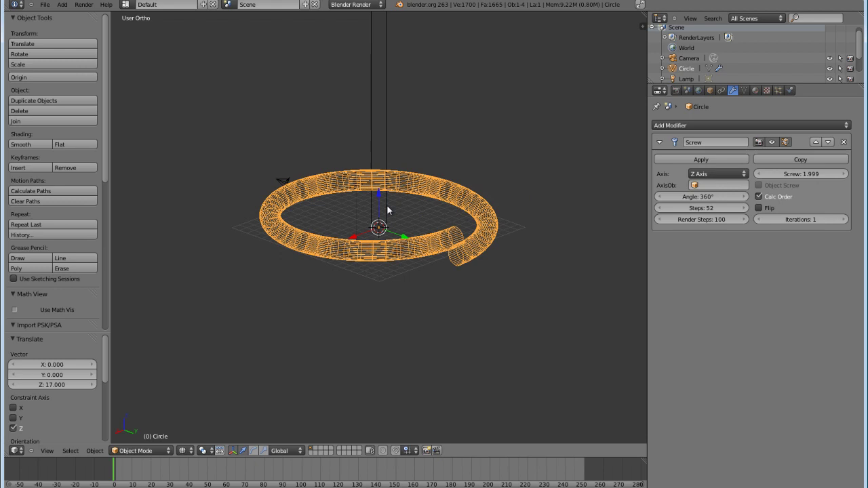
middle_click_drag(387, 210, 422, 205)
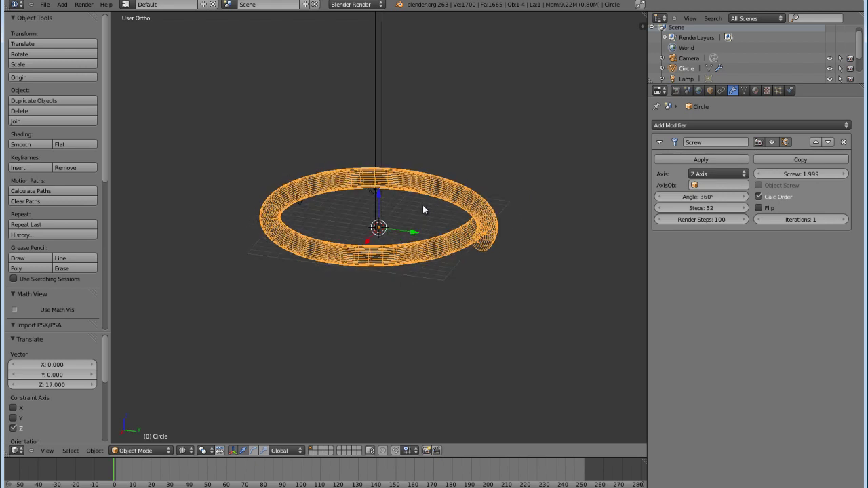
Move the tall plane 11 units along Y to the ring's edge.
right_click(380, 122)
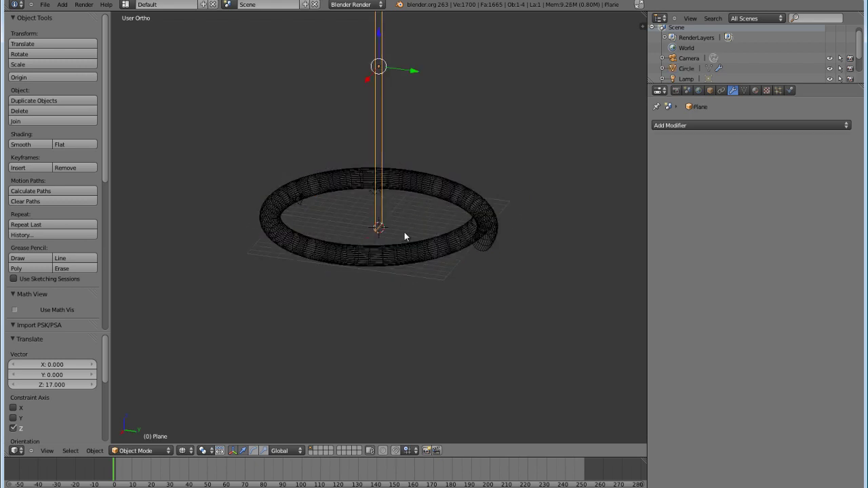
key("g")
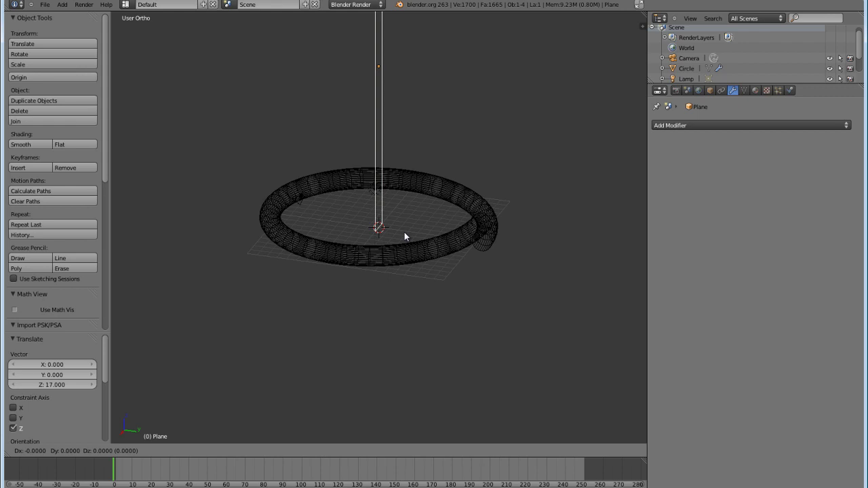
key("y")
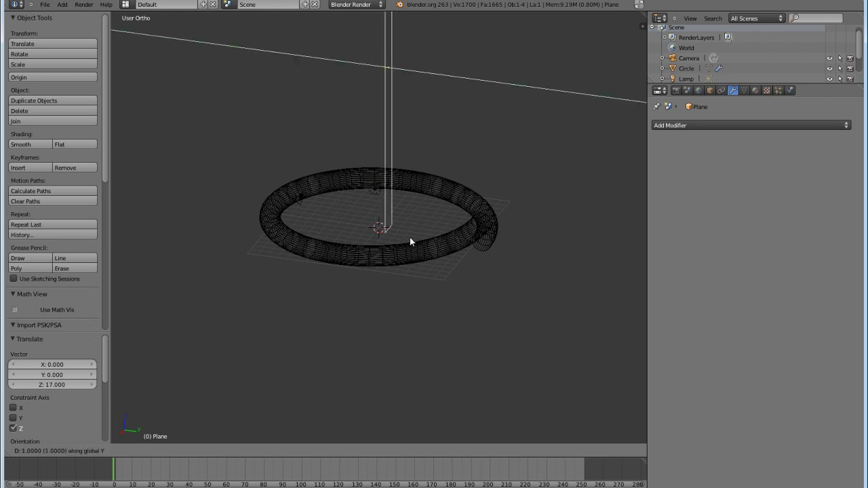
left_click(510, 250)
middle_click_drag(479, 271, 502, 245)
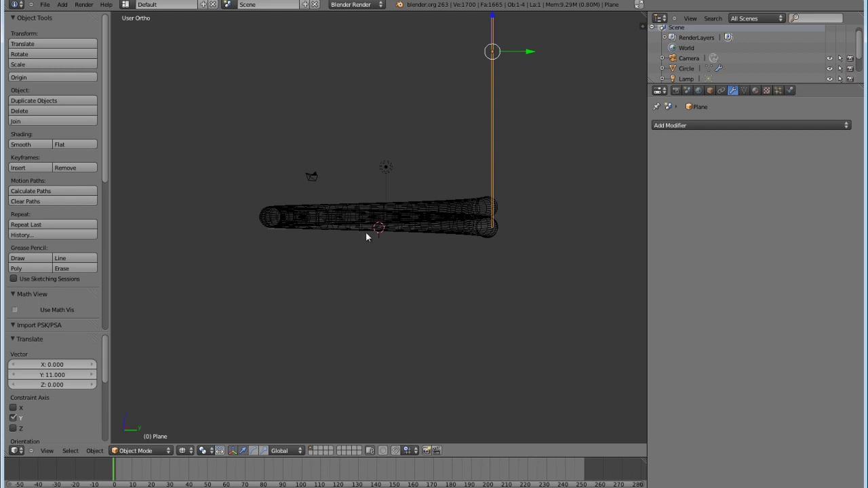
middle_click_drag(397, 201, 384, 232)
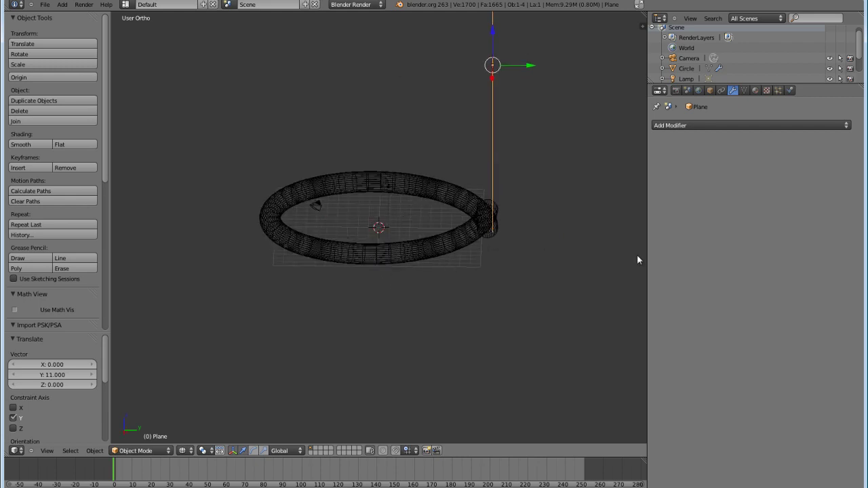
middle_click_drag(626, 303, 513, 288)
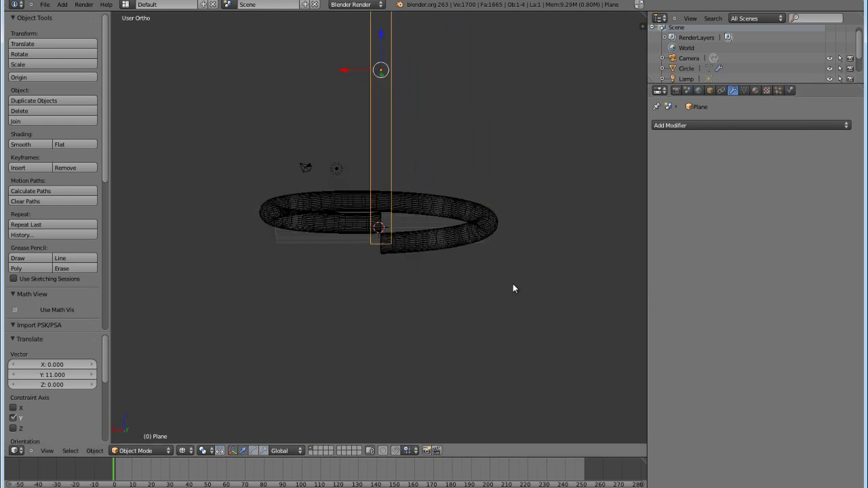
Return to solid shading and view the shaded spiral ring from above.
key("z")
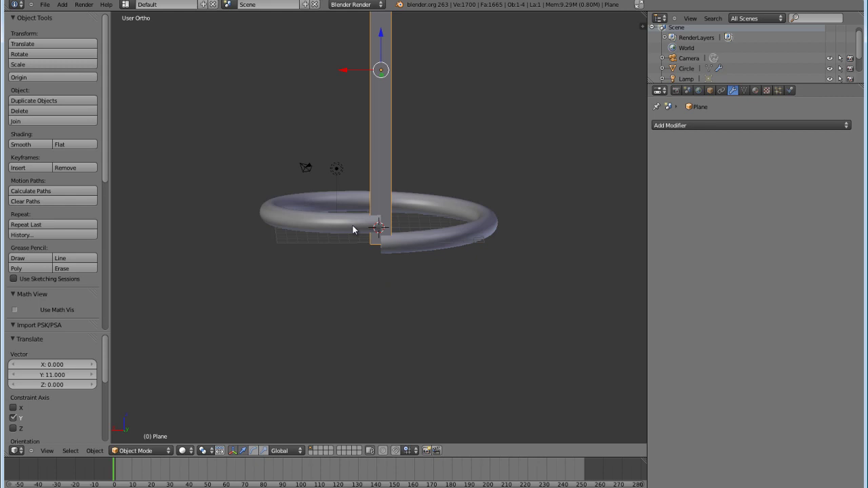
right_click(352, 230)
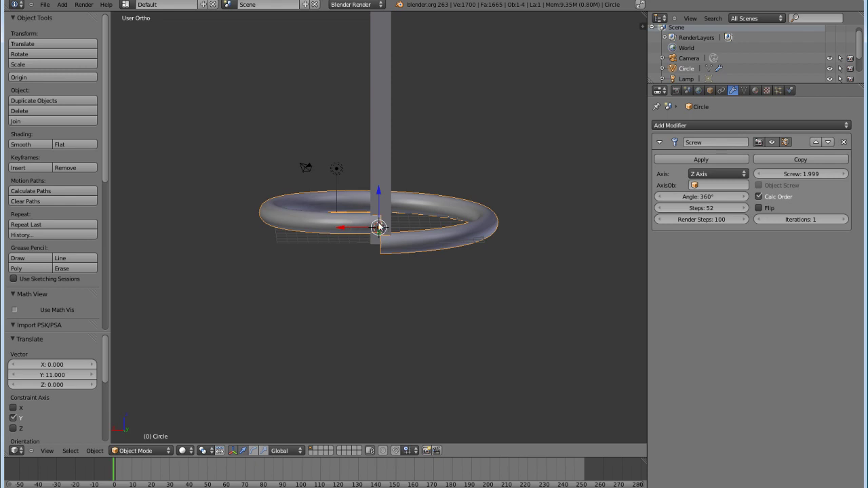
middle_click_drag(529, 190, 439, 235)
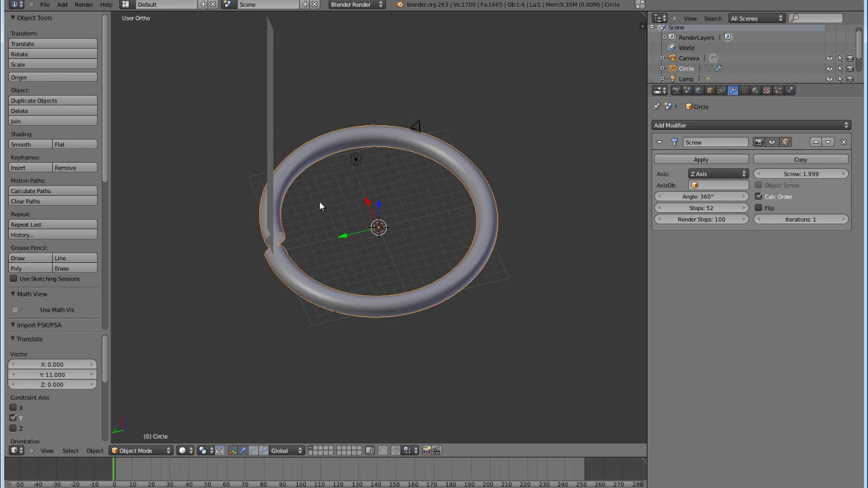
Switch to front orthographic view and zoom in closely on the tall bar.
key("KP_1")
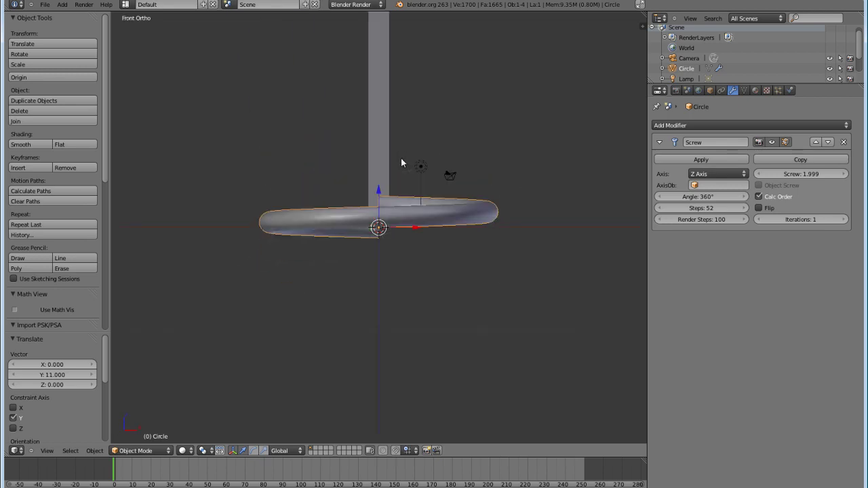
middle_click_drag(406, 111, 388, 277, "shift")
scroll(379, 97, "up", 4)
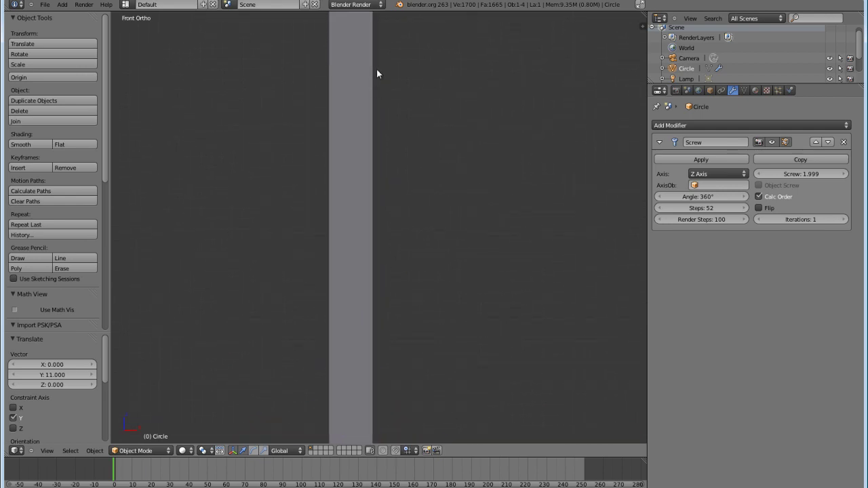
middle_click_drag(375, 72, 387, 339, "shift")
scroll(396, 139, "up", 3)
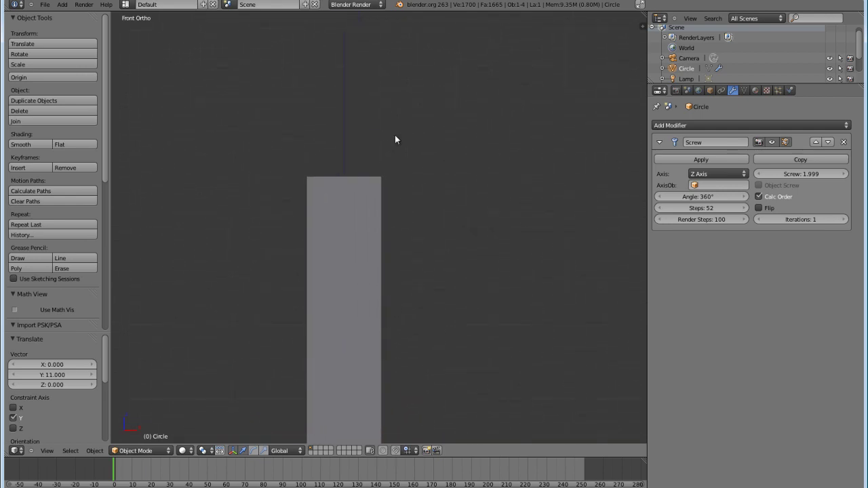
scroll(396, 140, "down", 8)
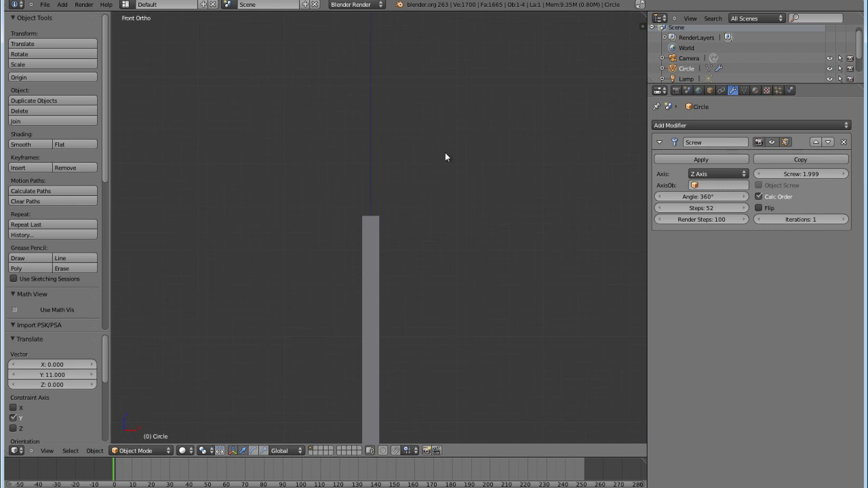
scroll(406, 265, "up", 8)
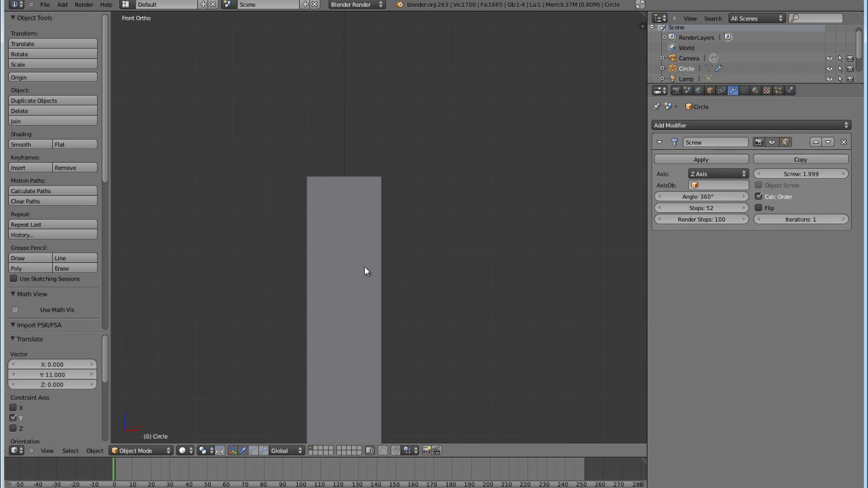
Set the Screw offset to 34 and zoom out to see the tall helix.
left_click(803, 176)
type("34.56")
key("Return")
left_click_drag(820, 176, 817, 176)
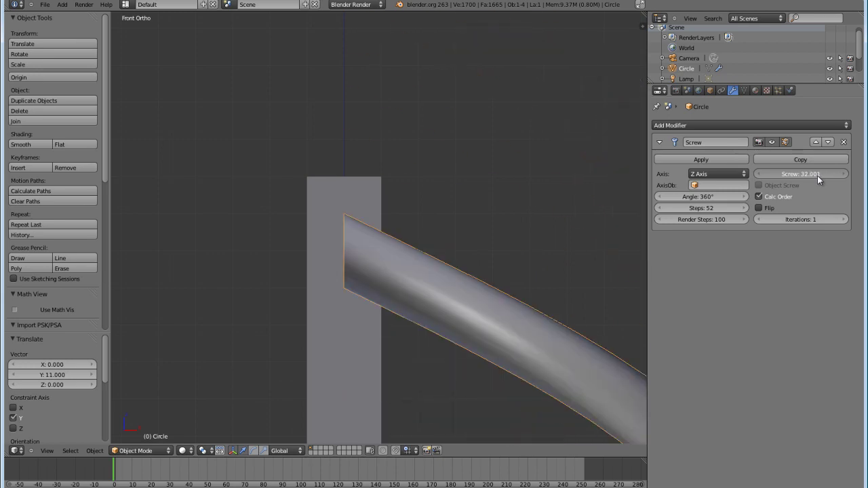
left_click(811, 175)
type("34")
key("Return")
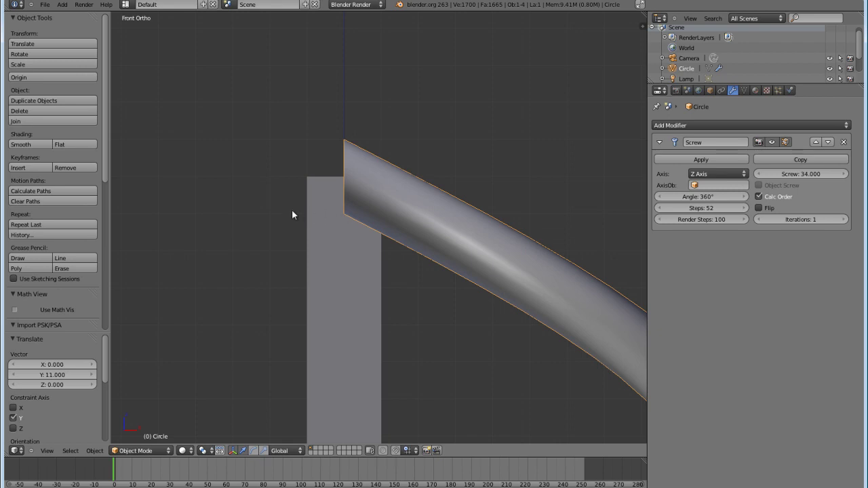
scroll(333, 188, "up", 4)
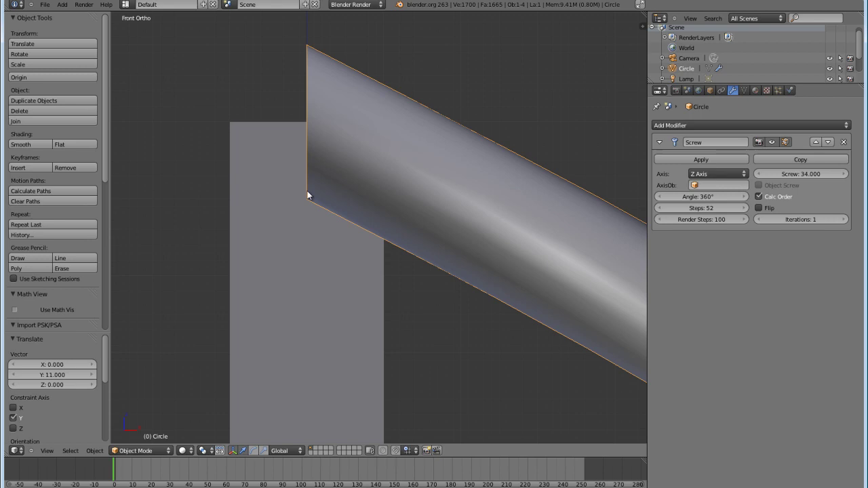
scroll(306, 194, "down", 10)
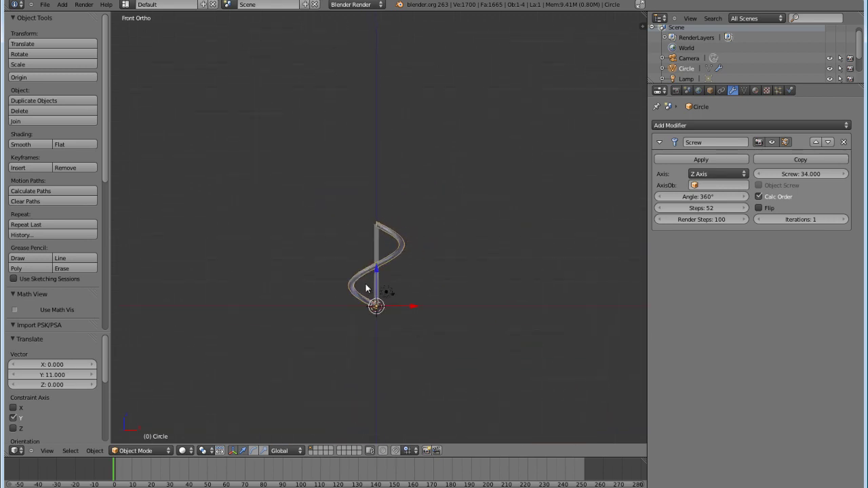
scroll(375, 249, "up", 4)
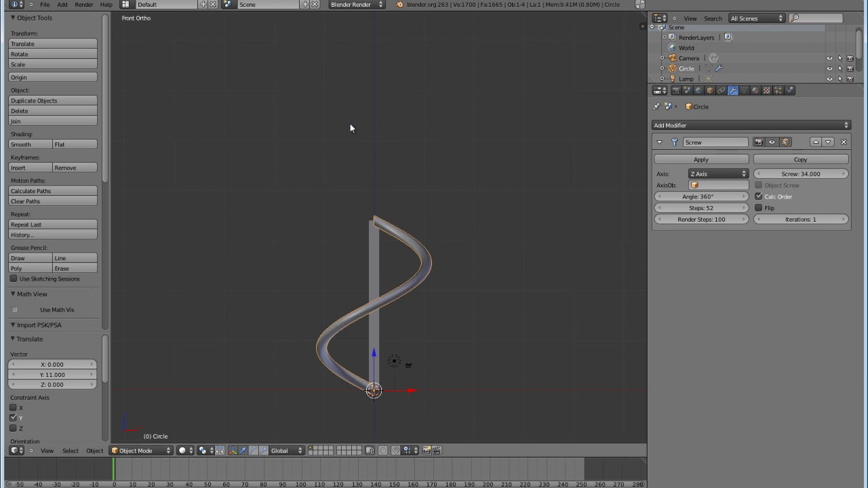
scroll(379, 294, "up", 2)
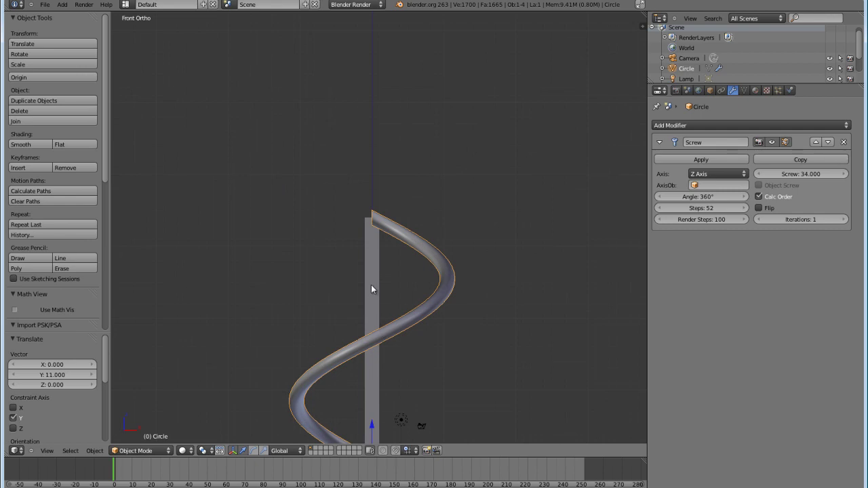
Delete the tall plane, leaving only the helix tube on the grid.
scroll(370, 285, "down", 4)
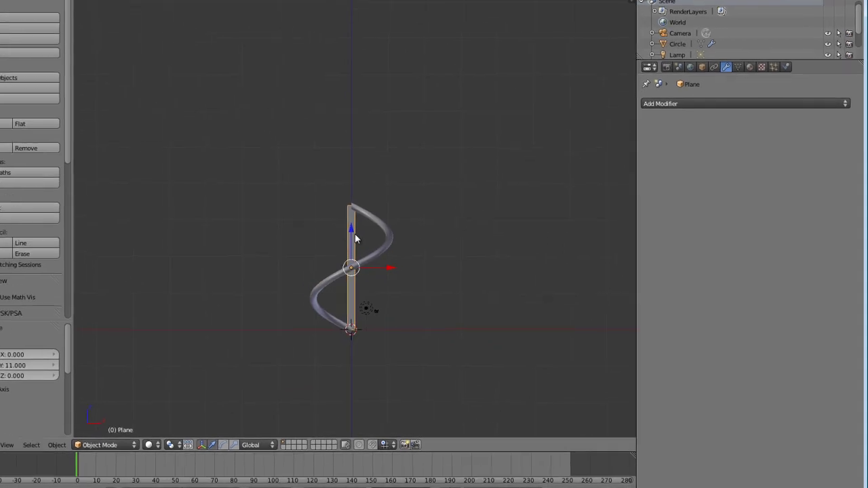
key("x")
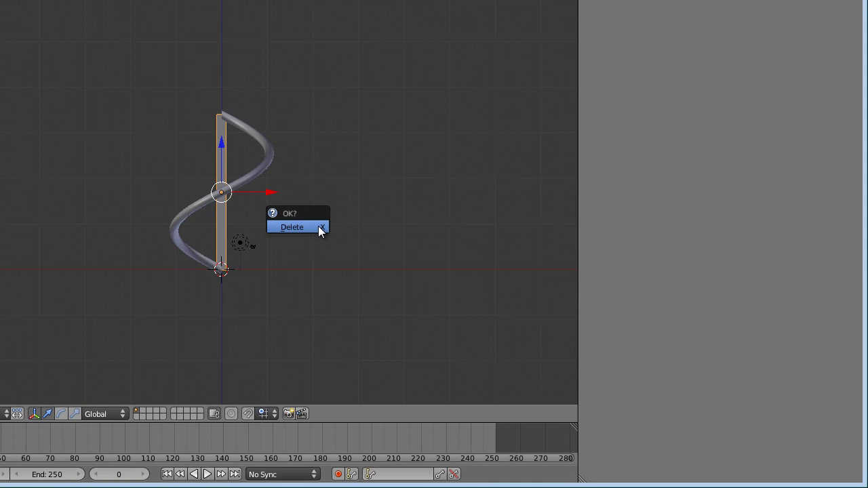
left_click(318, 226)
middle_click_drag(415, 196, 301, 297)
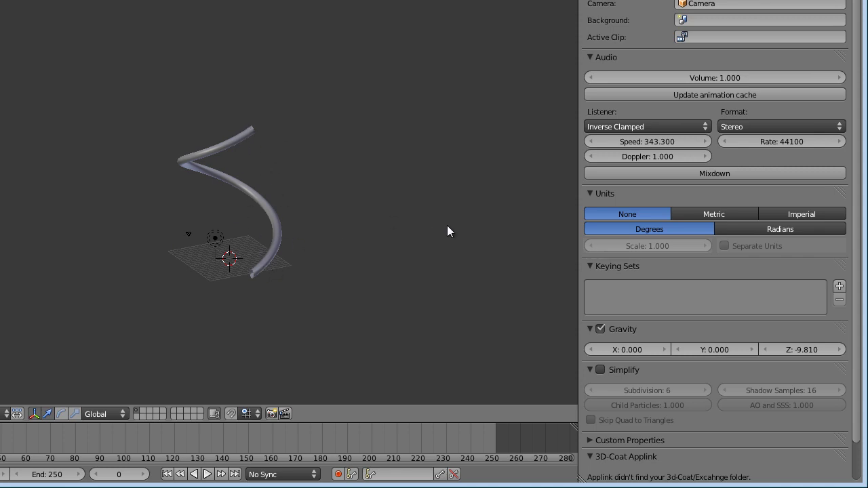
middle_click_drag(447, 231, 355, 253)
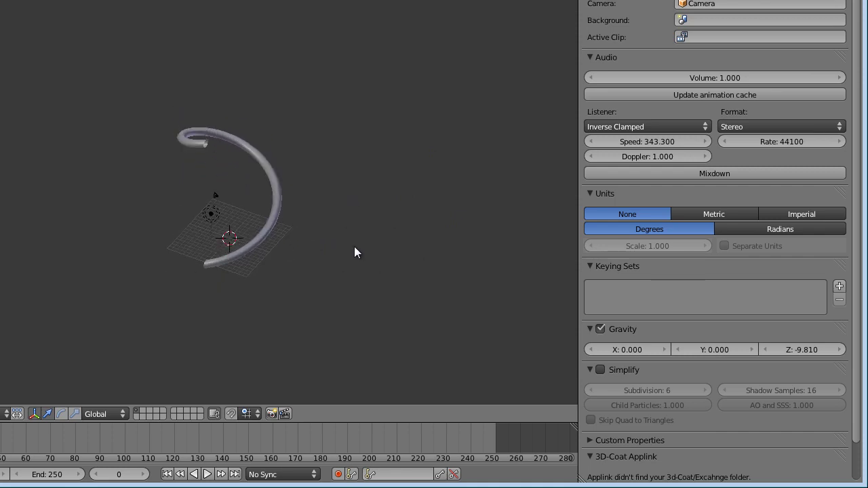
Raise the spiral's Screw Iterations, trying 4 and then 8 repeats.
right_click(253, 243)
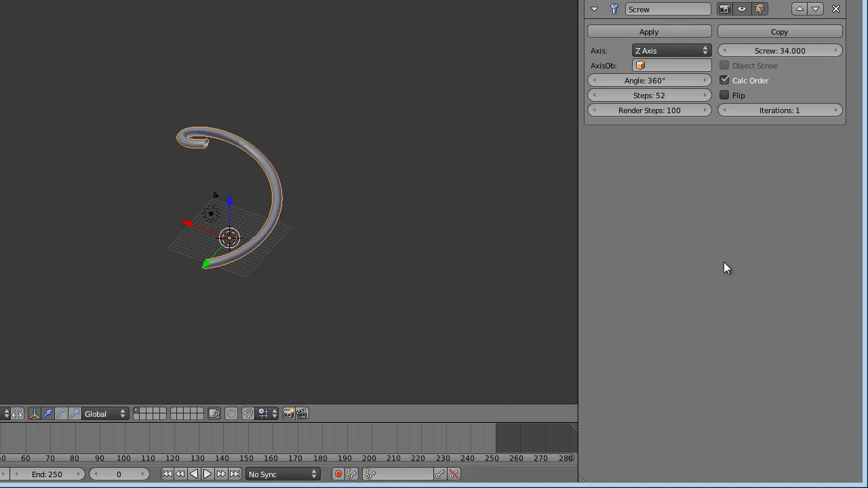
left_click(837, 128)
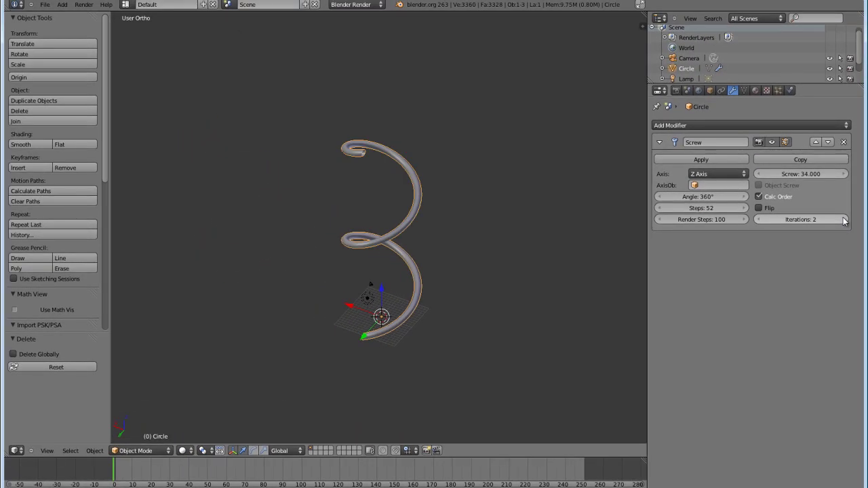
left_click(838, 127)
left_click(844, 220)
scroll(581, 302, "down", 5)
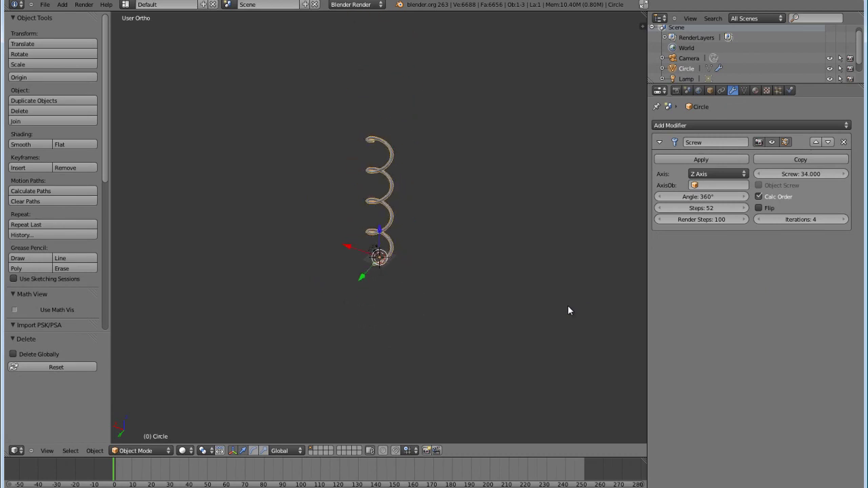
middle_click_drag(568, 308, 486, 275)
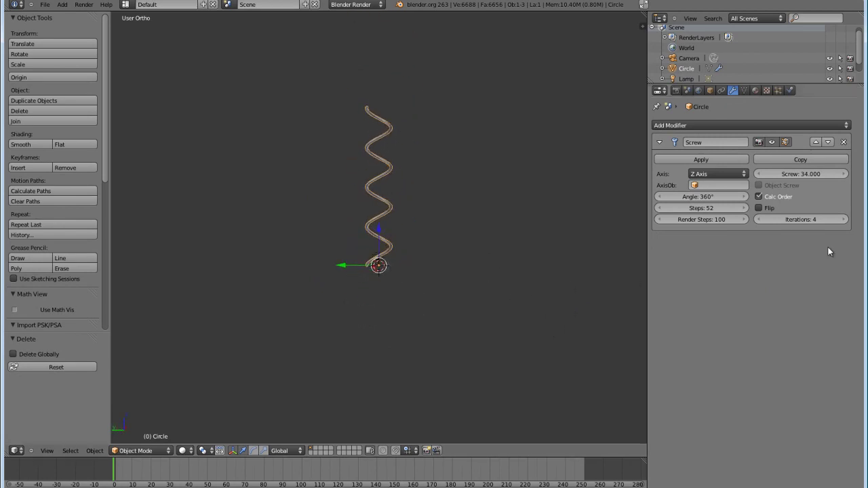
left_click_drag(816, 218, 860, 232)
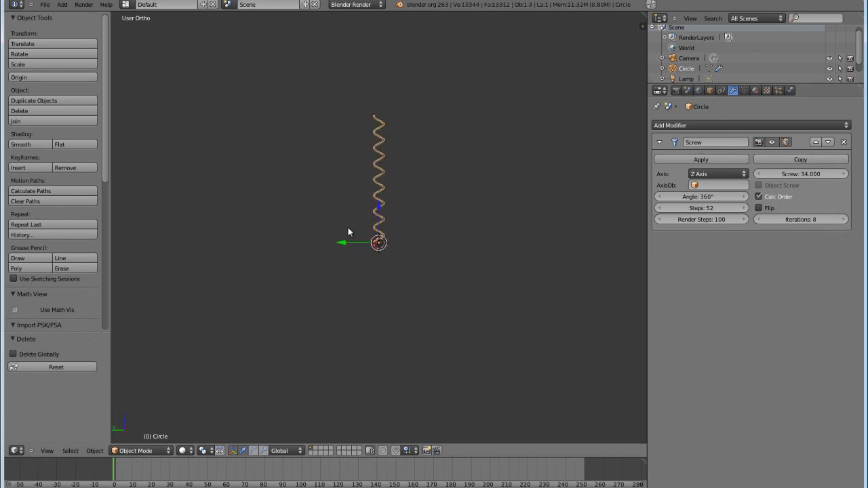
scroll(348, 231, "up", 6)
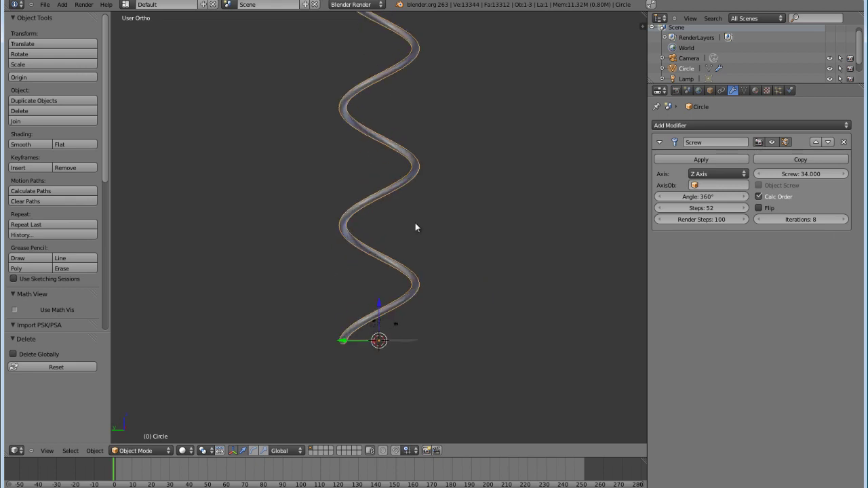
Enter 2 for Iterations, then step it back up to 4.
left_click(790, 220)
type("2")
key("Return")
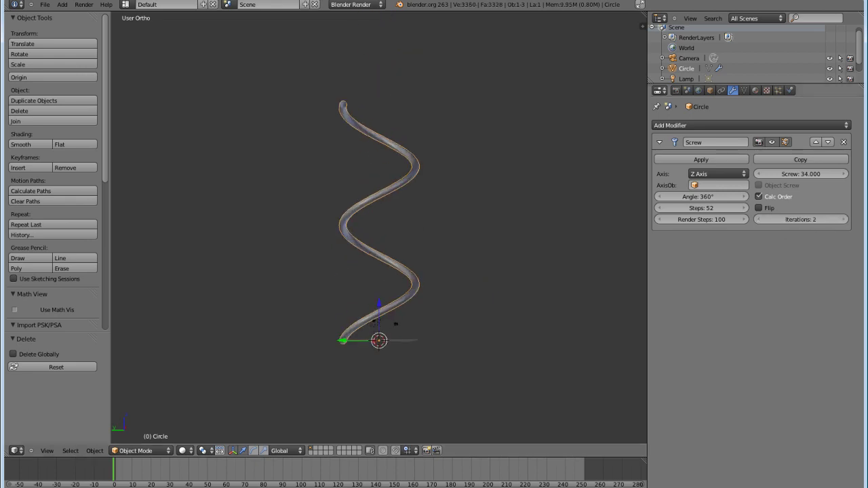
left_click(844, 219)
left_click(845, 219)
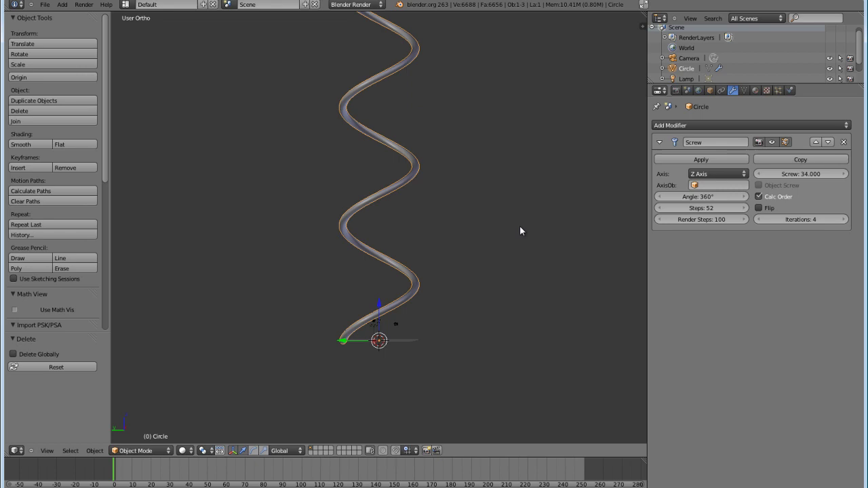
scroll(517, 228, "down", 6)
middle_click_drag(441, 237, 379, 281)
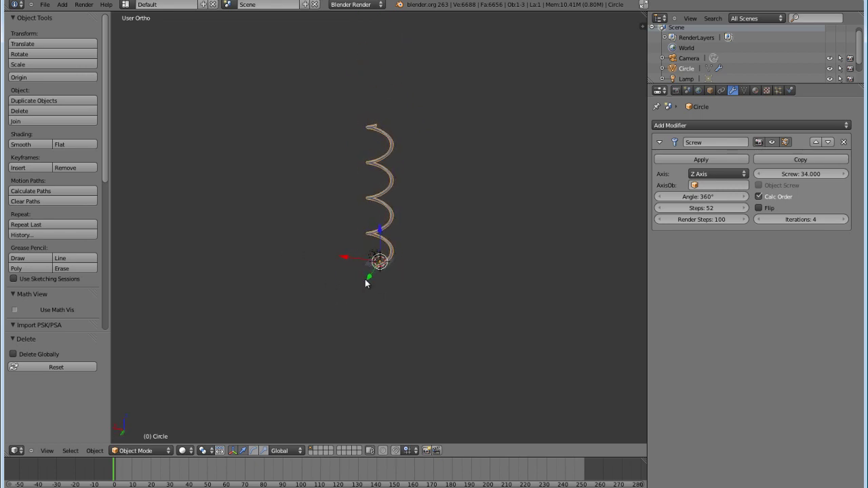
Scale Circle.001 along Z by a factor of 0.5.
middle_click_drag(449, 240, 507, 291)
scroll(425, 265, "up", 5)
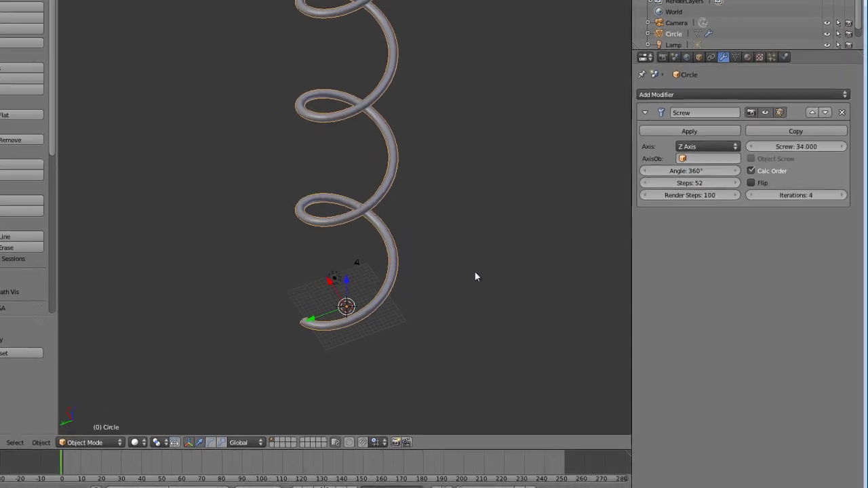
key("a")
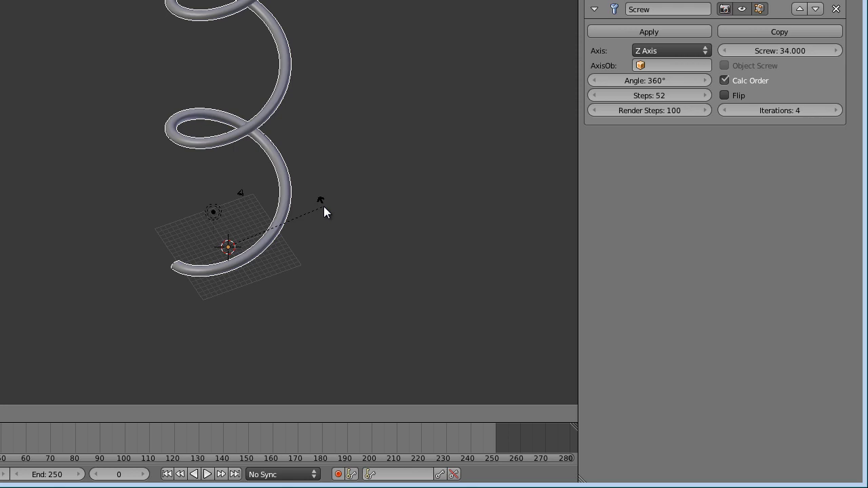
key("z")
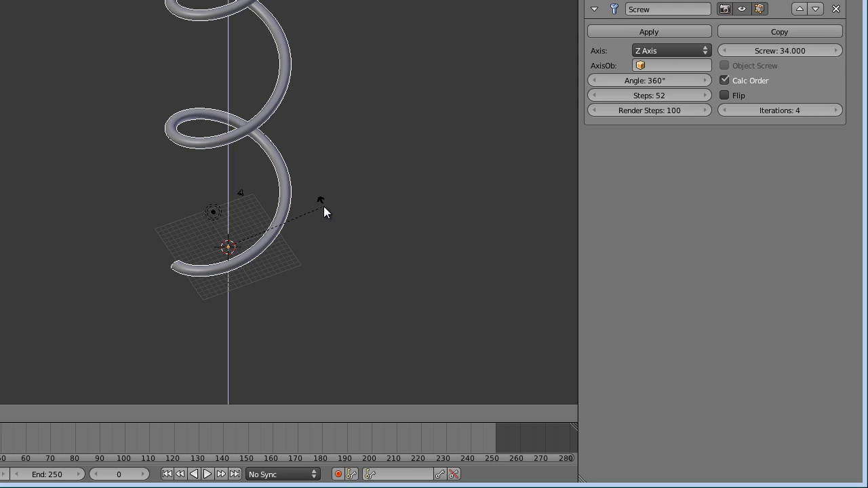
type("0.5")
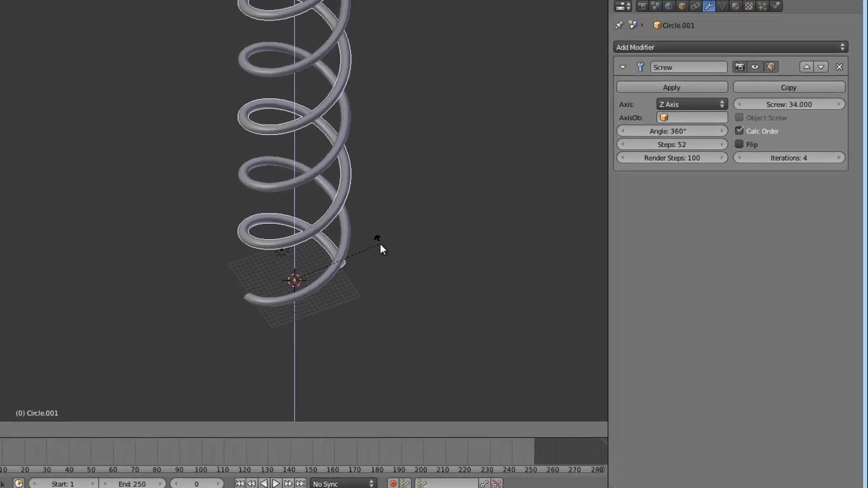
key("Return")
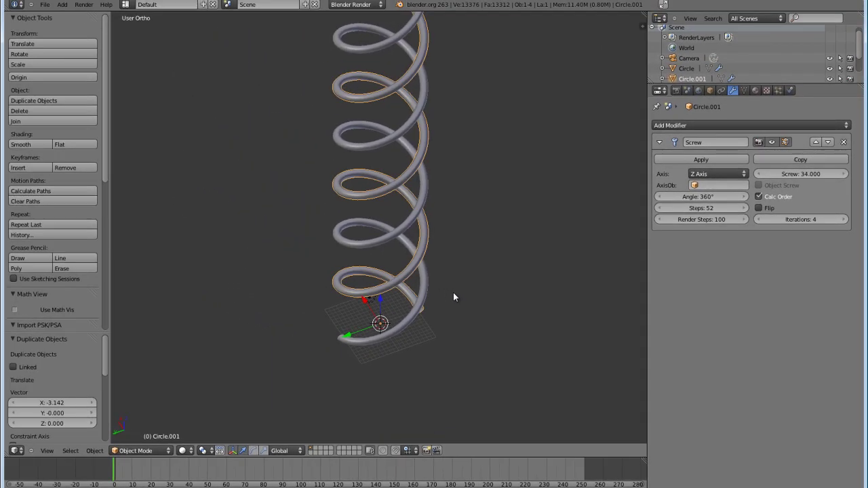
Inspect the double helix from several angles, then add Circle to the selection.
middle_click_drag(418, 362, 440, 236)
scroll(369, 215, "up", 3)
scroll(370, 214, "down", 3)
middle_click_drag(370, 213, 396, 273)
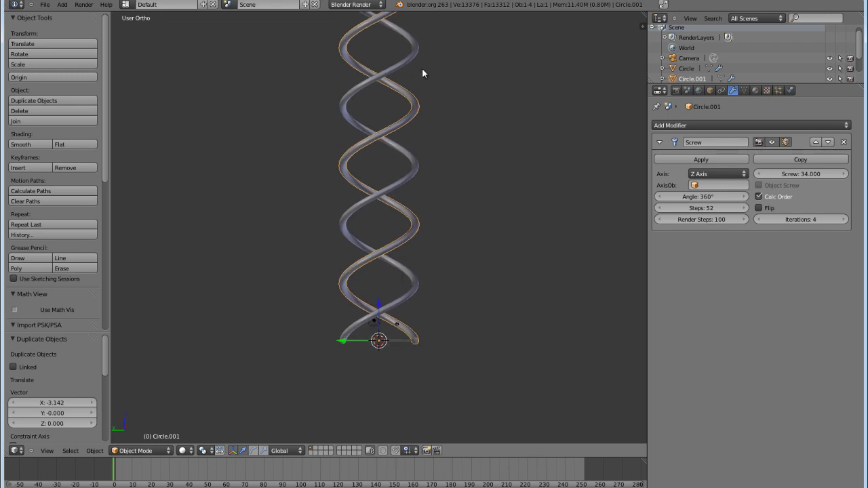
scroll(403, 270, "down", 2)
middle_click_drag(351, 209, 394, 258)
scroll(393, 258, "up", 3)
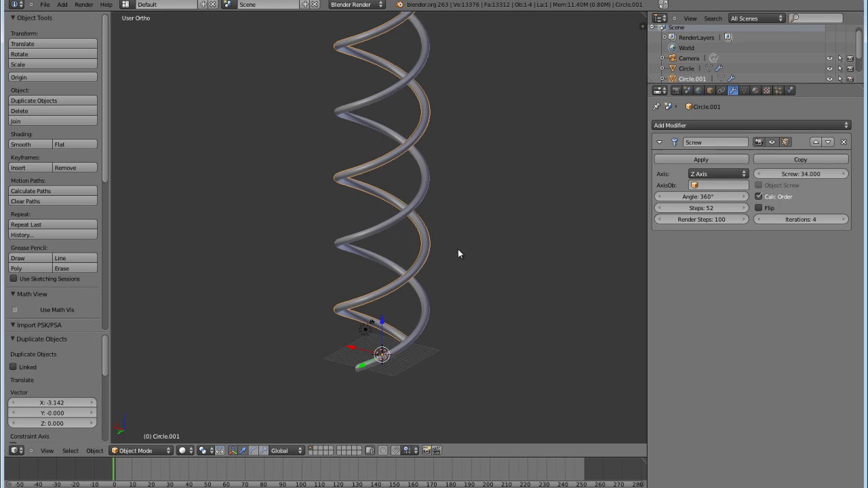
middle_click_drag(459, 251, 419, 248)
scroll(442, 319, "up", 2)
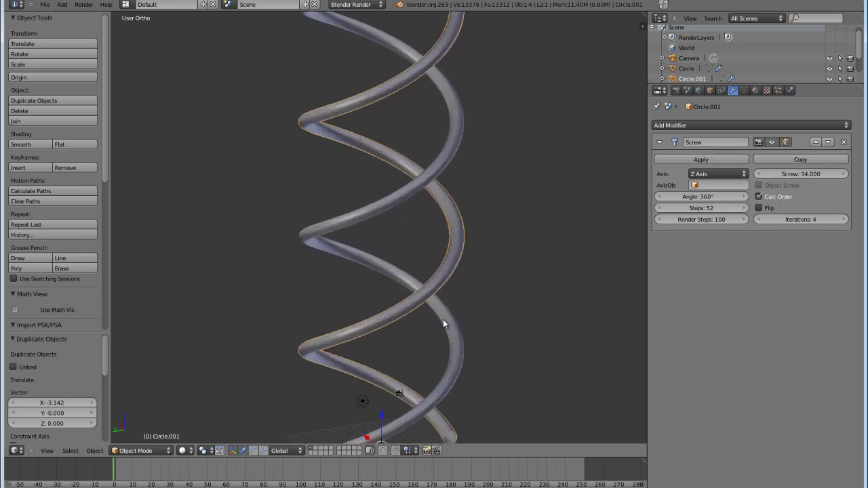
scroll(444, 325, "down", 3)
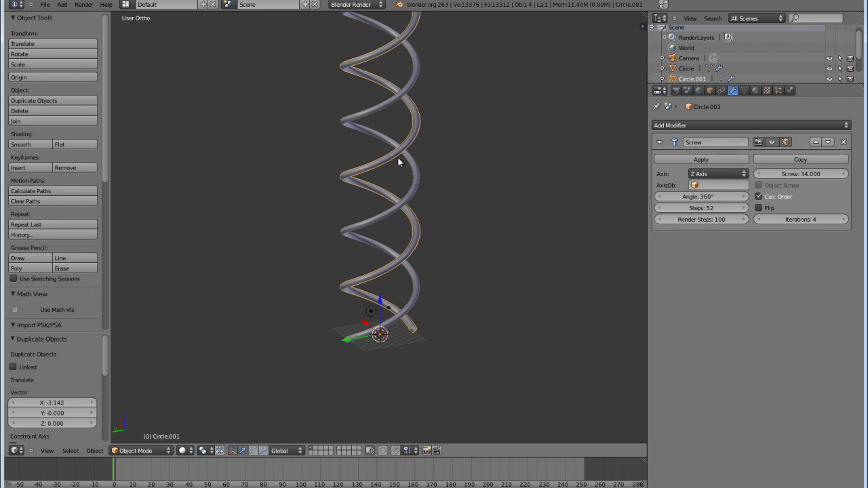
right_click(414, 191, "shift")
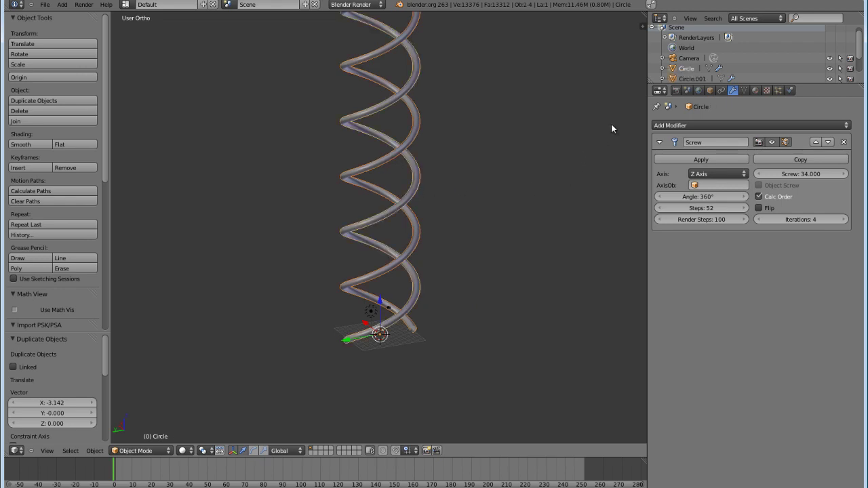
Scale both strands down to 0.05554 and fit the whole helix in the camera view.
key("s")
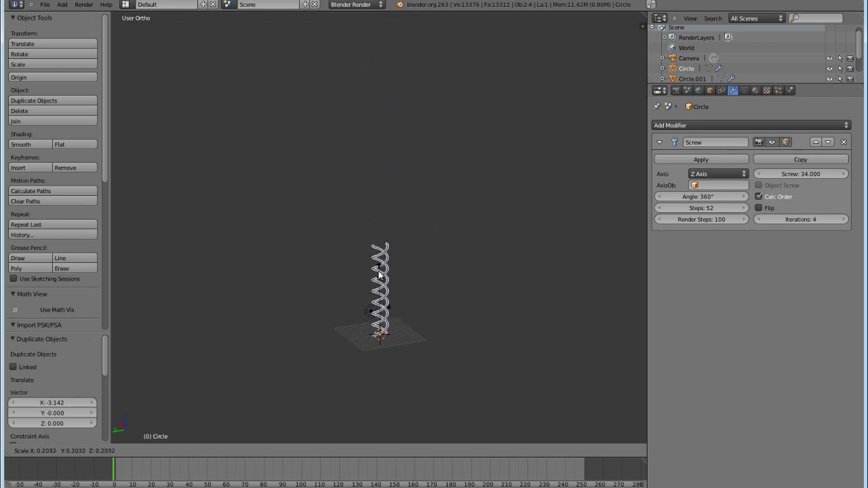
left_click(372, 319)
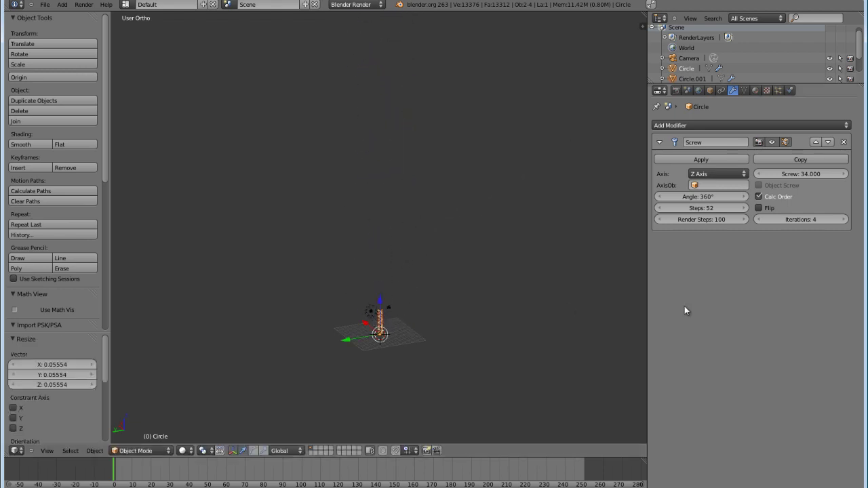
key("KP_0")
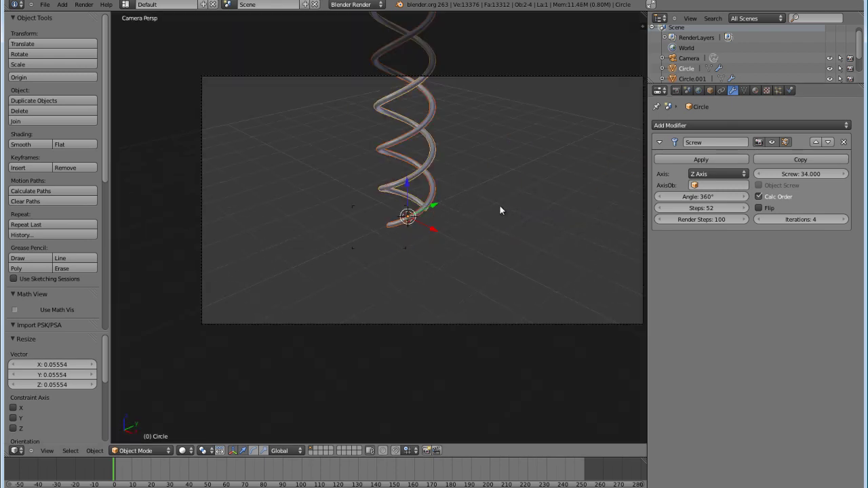
key("shift+f")
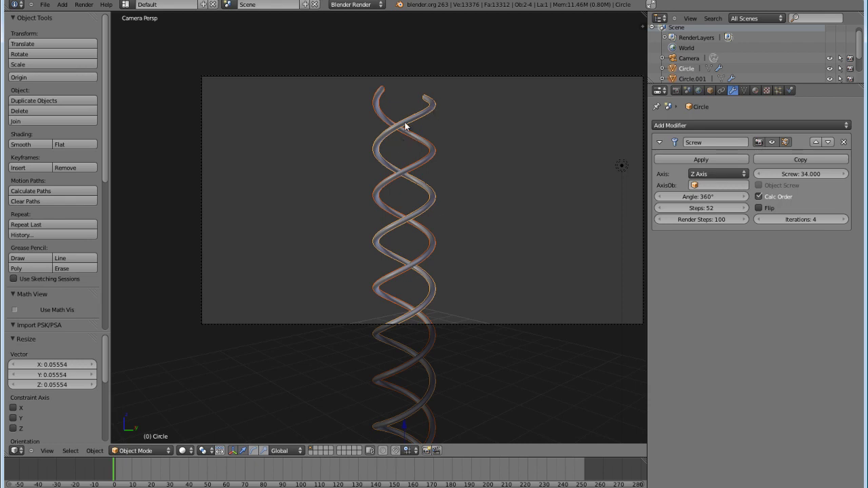
left_click(99, 453)
left_click(47, 451)
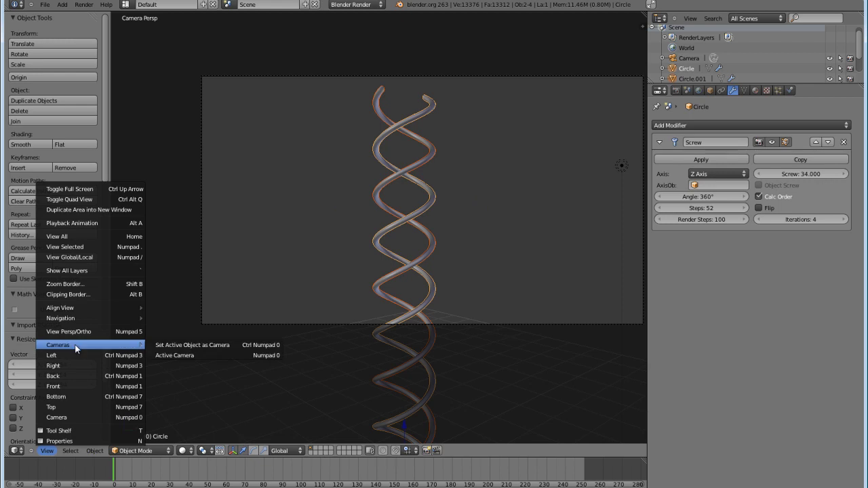
left_click(69, 388)
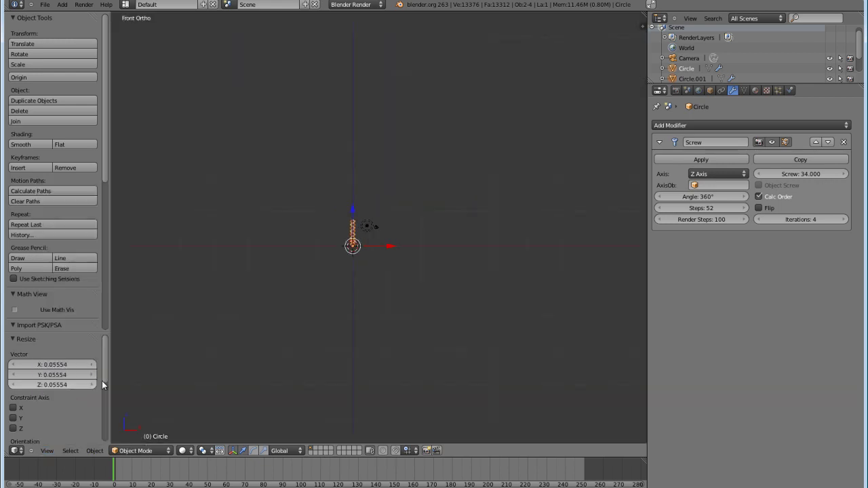
scroll(313, 285, "up", 5)
scroll(313, 283, "up", 4)
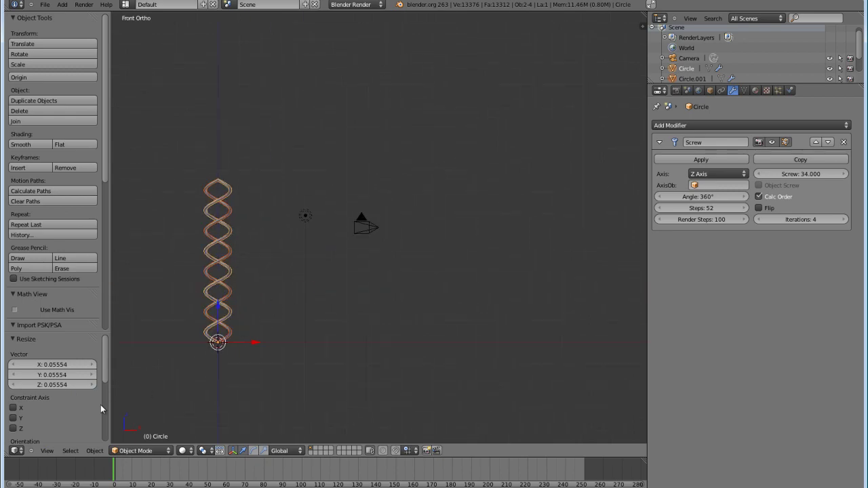
left_click(47, 450)
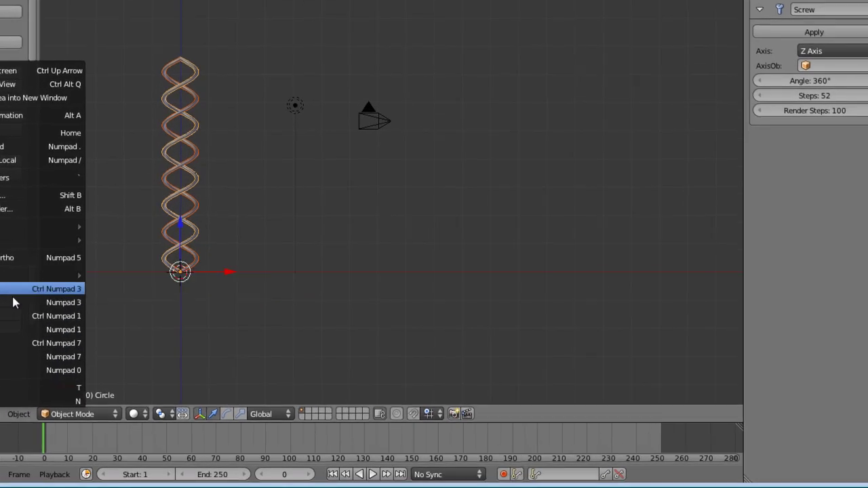
mouse_move(75, 342)
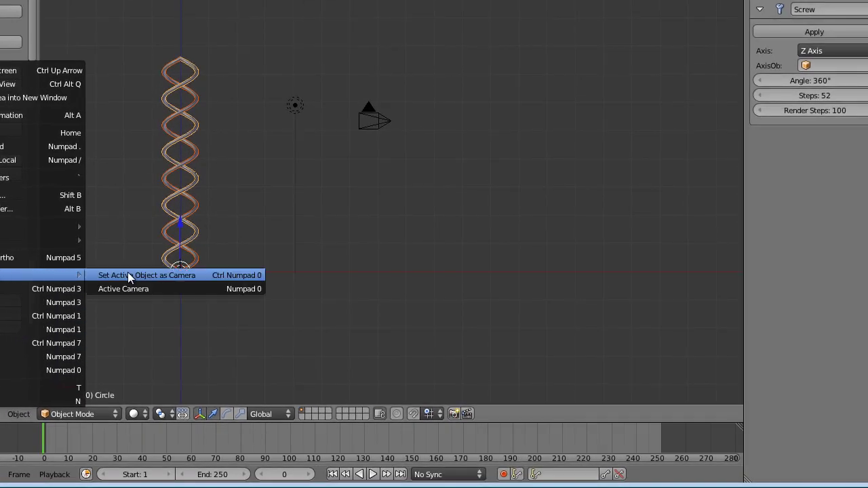
left_click(130, 289)
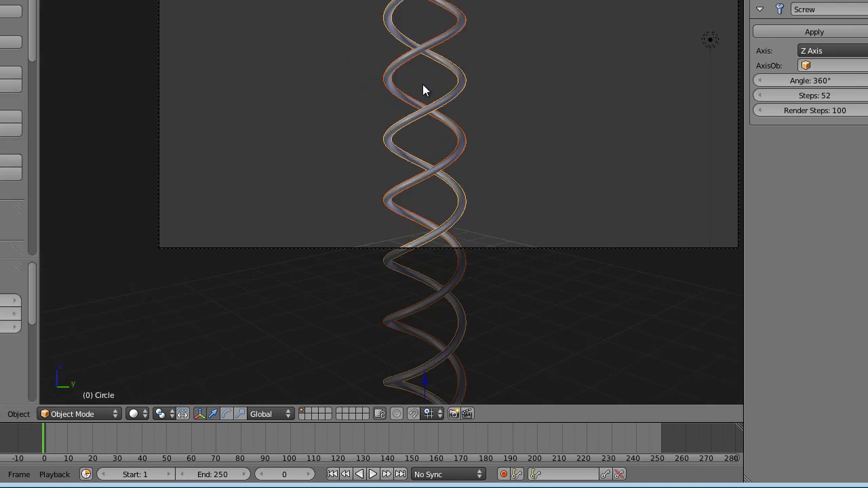
Render the grey double helix from the camera.
key("F12")
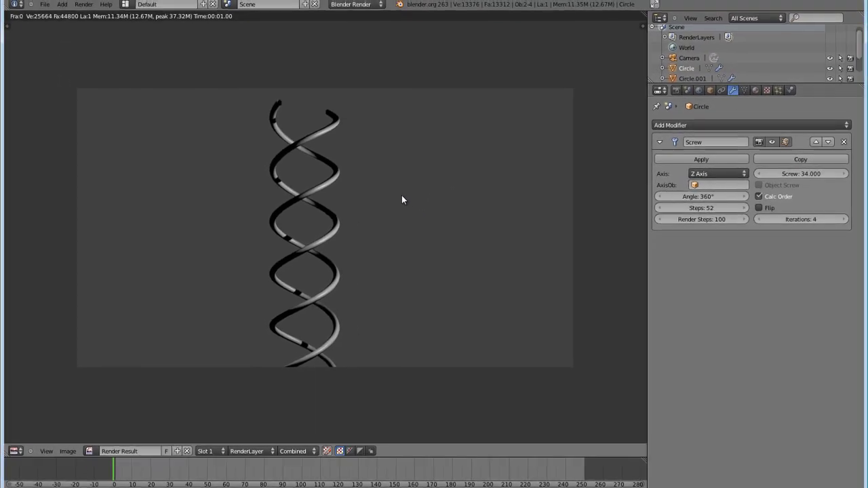
scroll(360, 120, "up", 4)
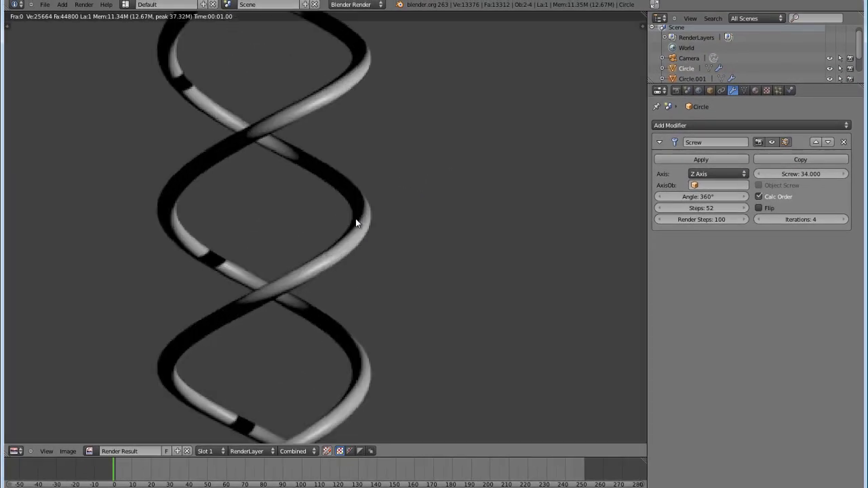
scroll(360, 120, "down", 4)
Set the Post Processing Dither amount to 1 in the Render properties.
left_click(676, 91)
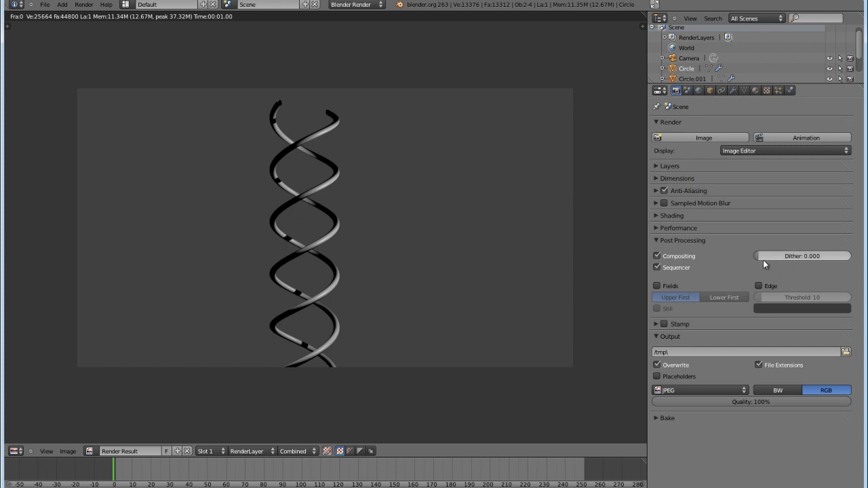
left_click(794, 260)
type("1")
key("Return")
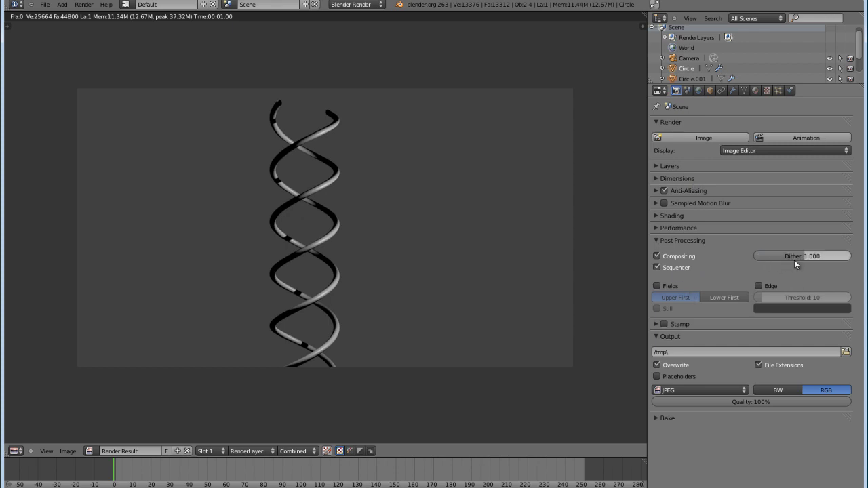
Re-render the helix at 1920×1080, then fit and zoom the image to inspect both strands.
left_click(672, 178)
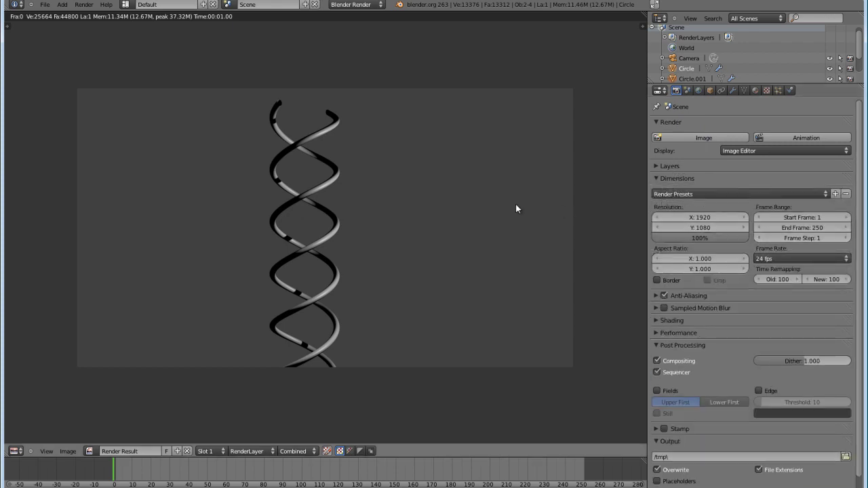
key("F12")
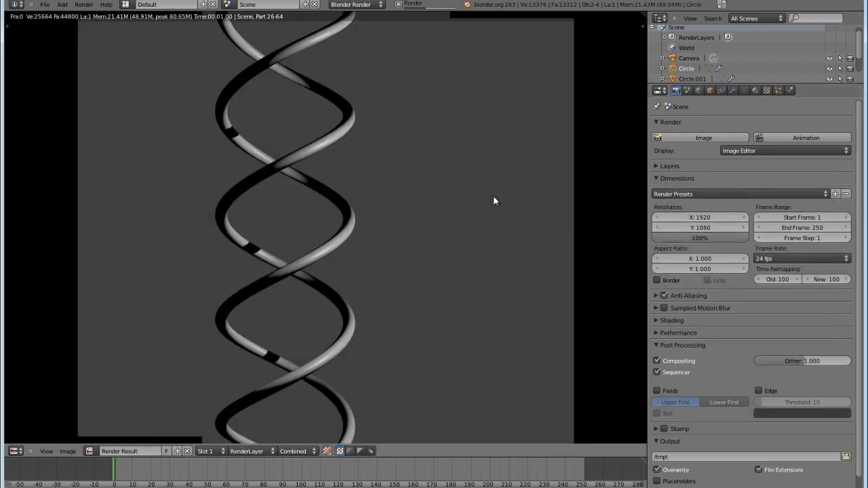
key("Home")
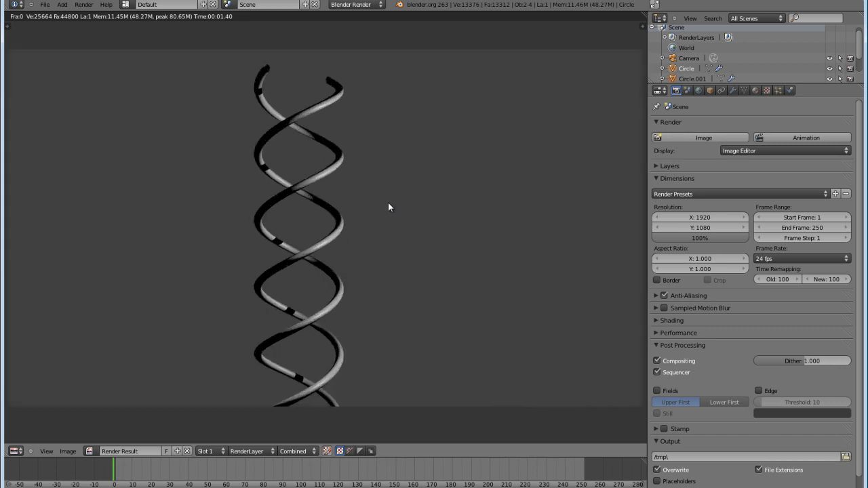
scroll(388, 203, "down", 3)
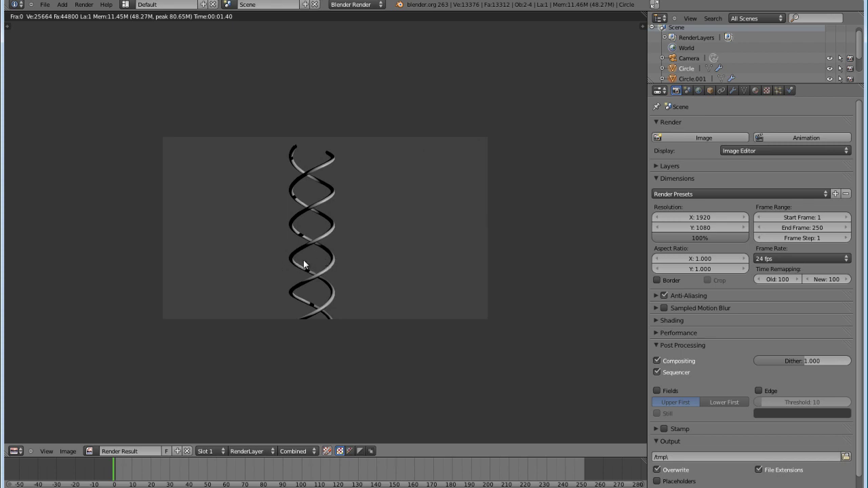
scroll(345, 261, "up", 4)
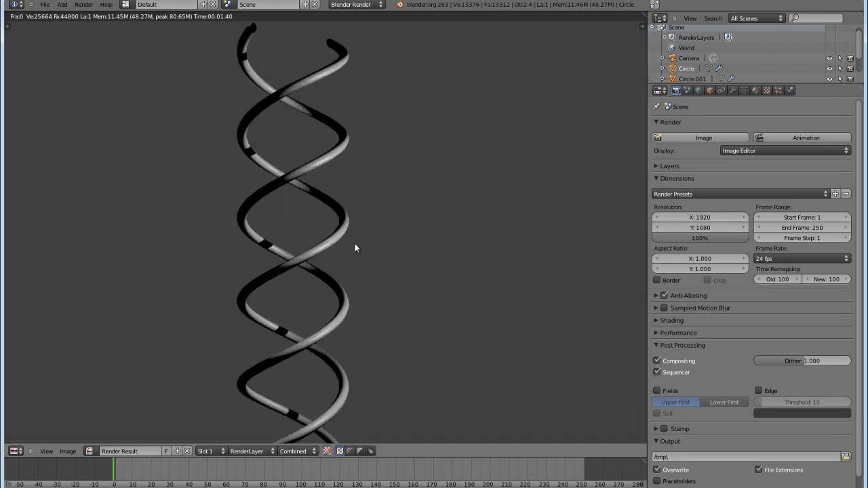
scroll(354, 248, "down", 4)
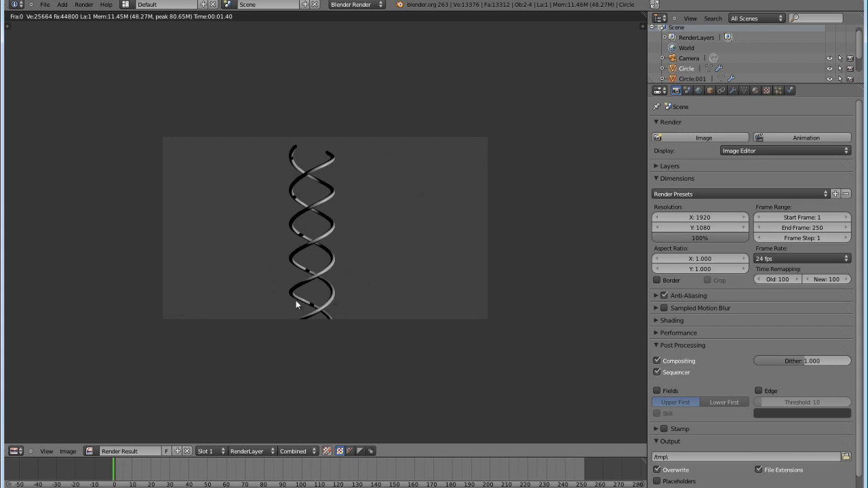
scroll(304, 239, "up", 5)
scroll(304, 240, "down", 3)
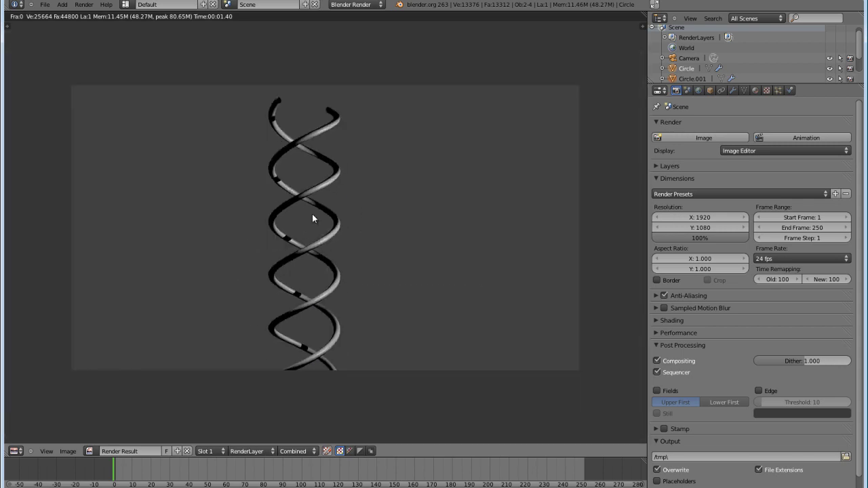